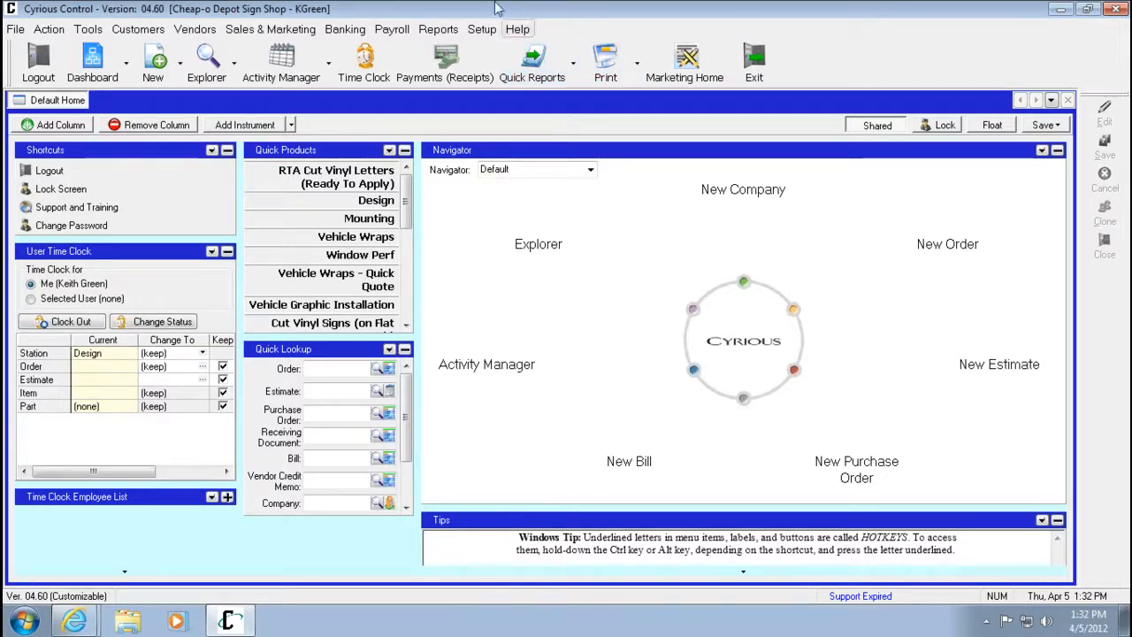
Open the estimates explorer.
mouse_move(504, 7)
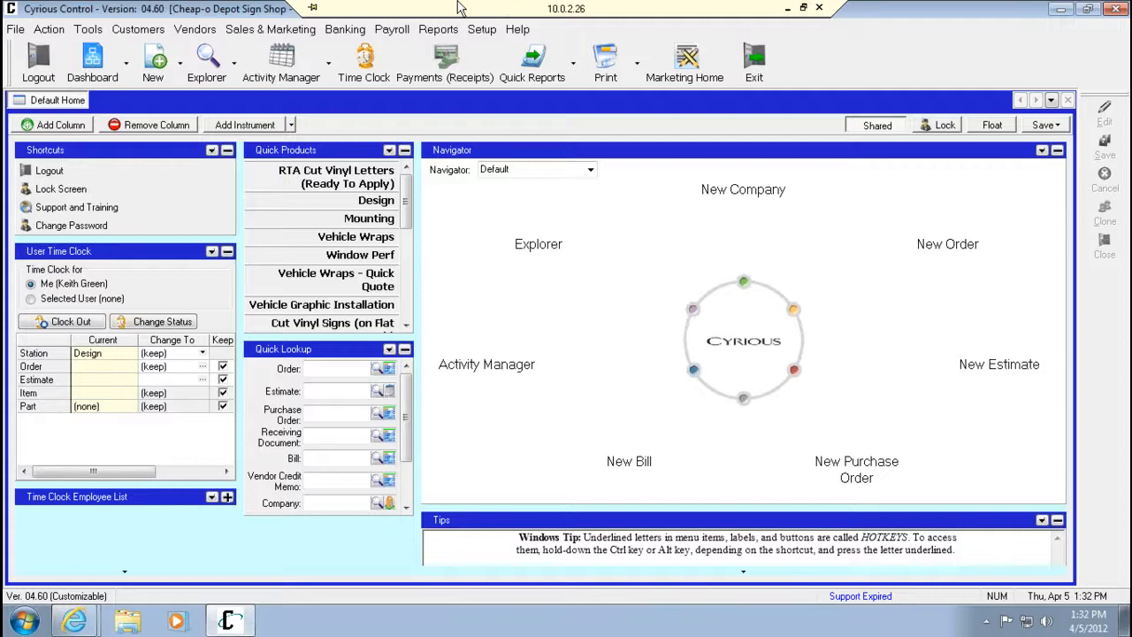
left_click(234, 62)
left_click(292, 89)
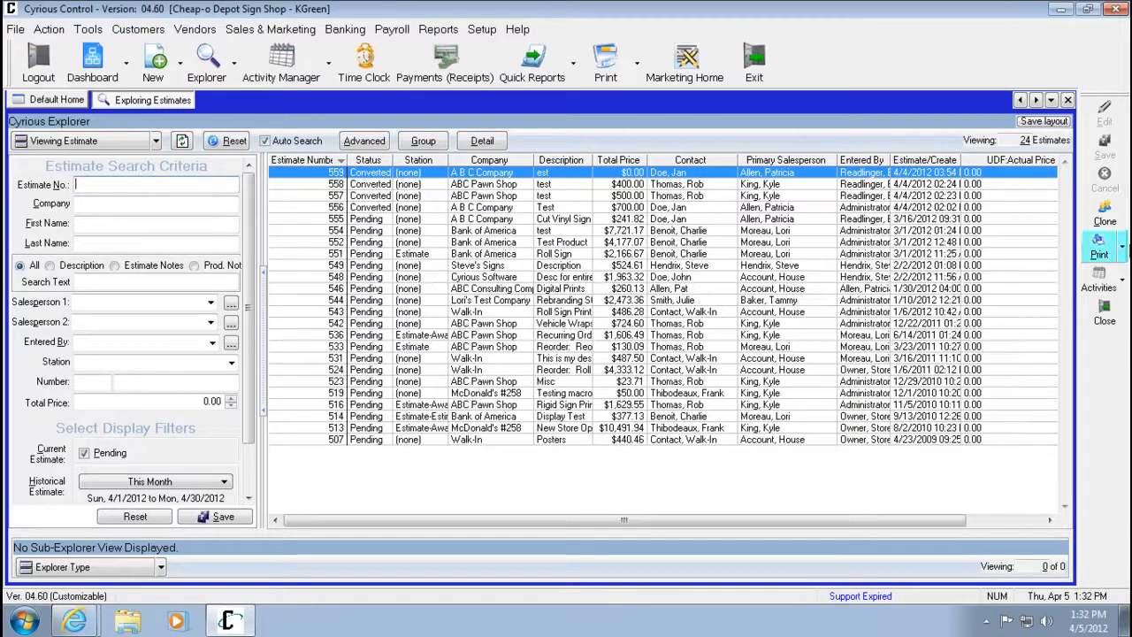
Preview the Standard Estimate report for estimate 555.
left_click(577, 223)
left_click(1099, 249)
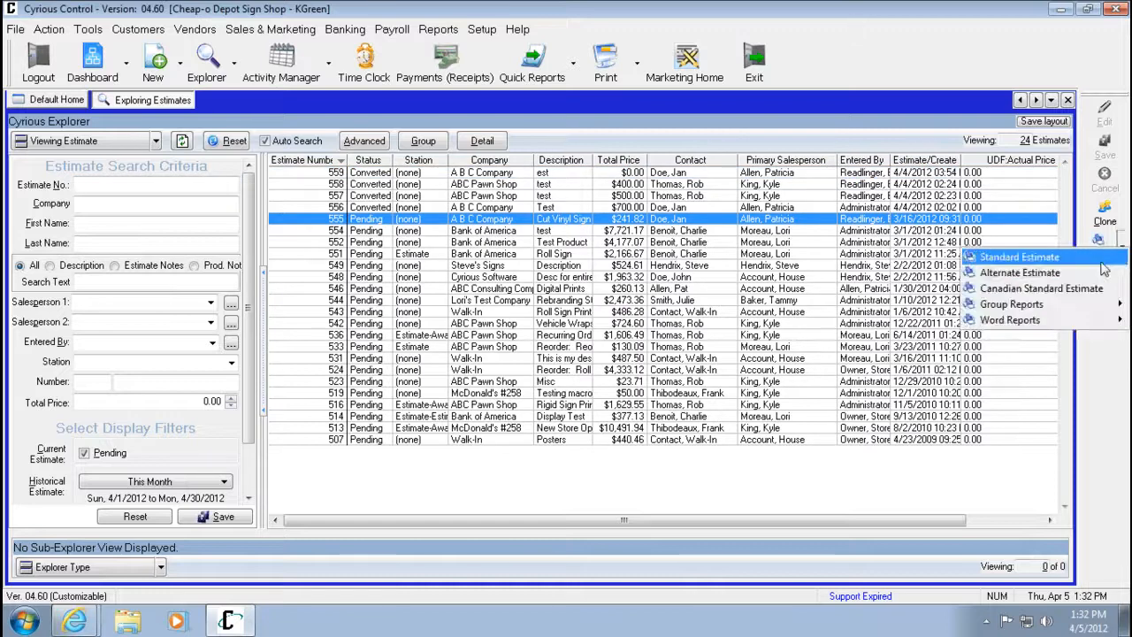
left_click(1102, 262)
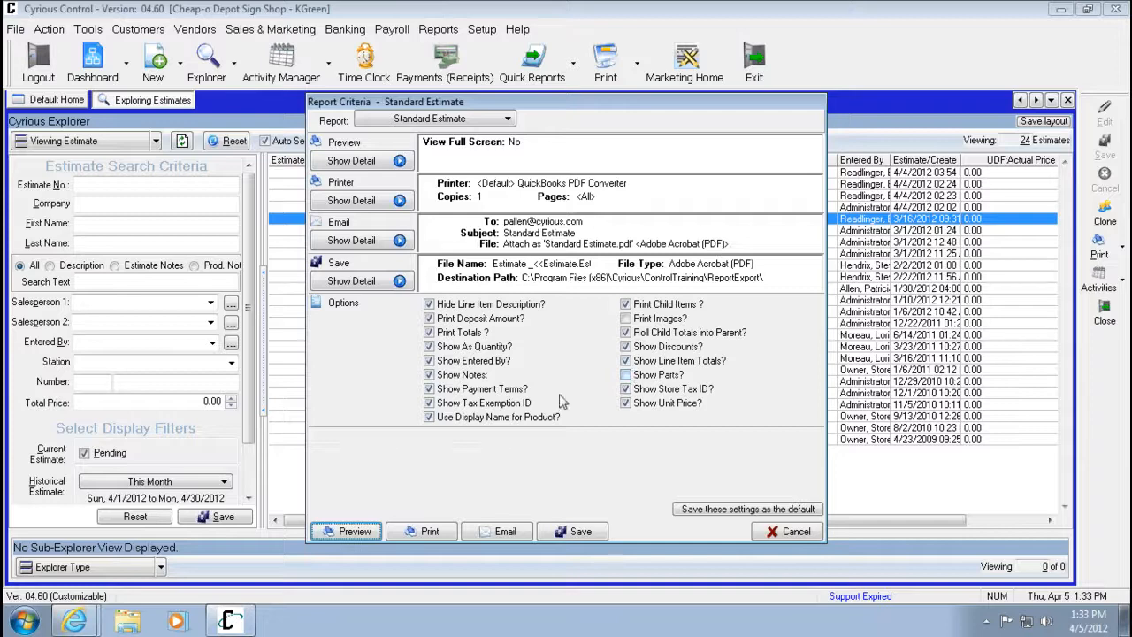
left_click(350, 532)
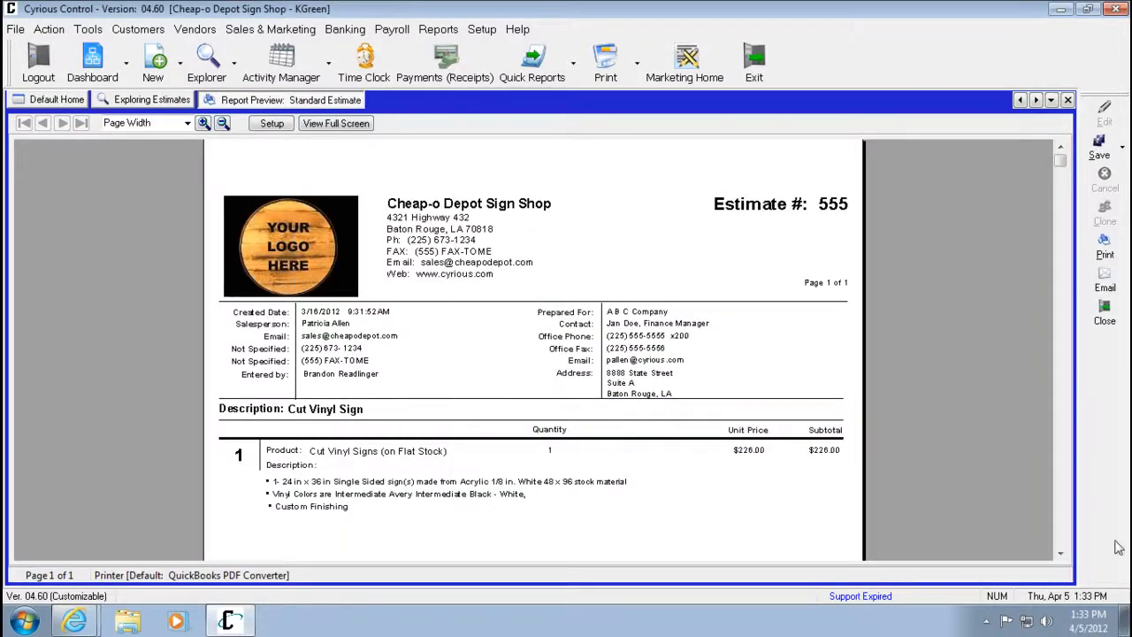
Enable Show Parts in the estimate report options and preview the estimate again.
left_click(1061, 554)
left_click(1060, 554)
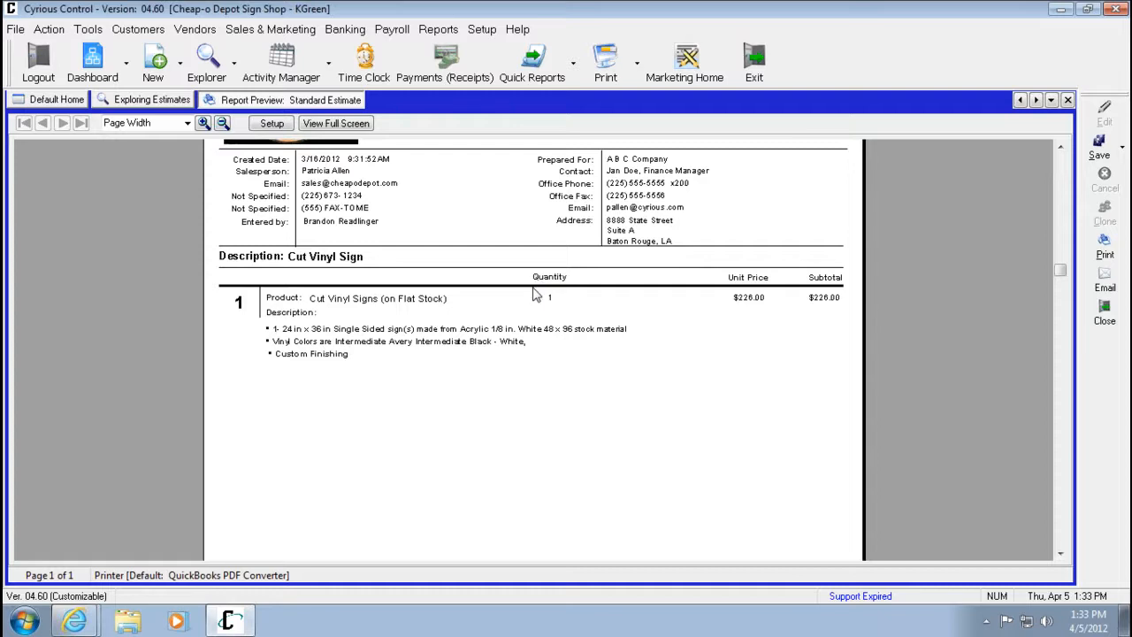
left_click(273, 123)
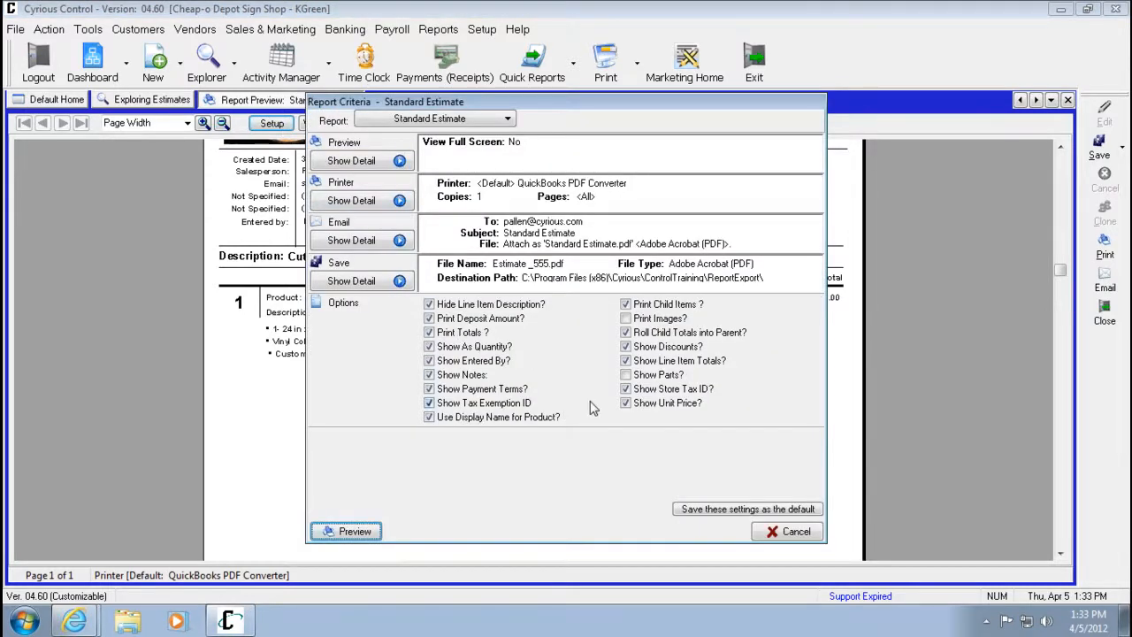
left_click(672, 375)
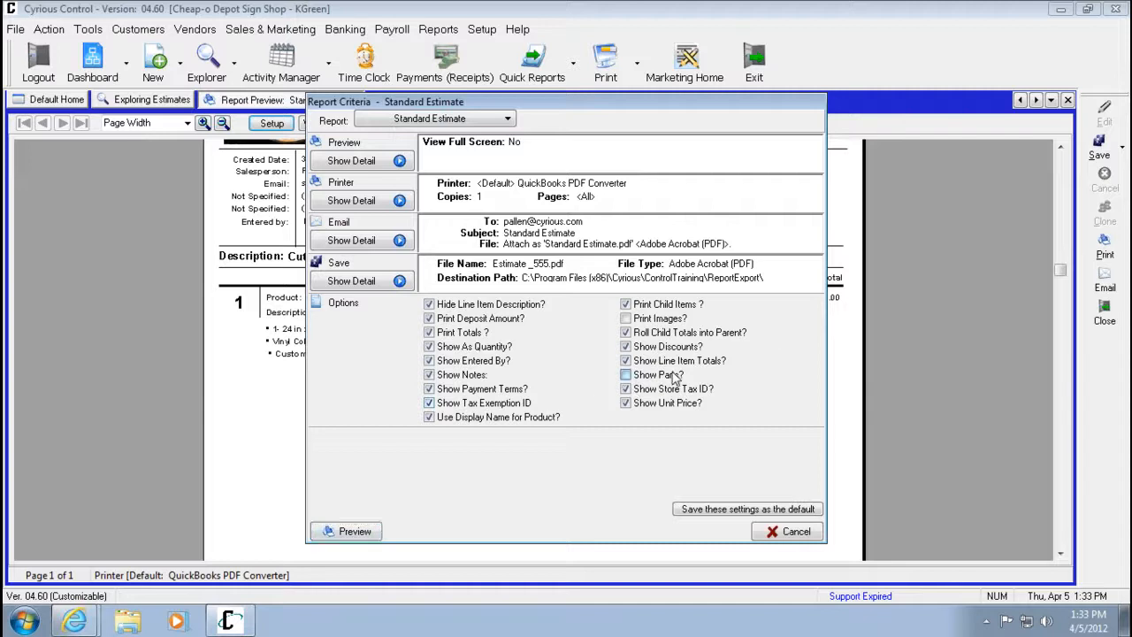
left_click(325, 529)
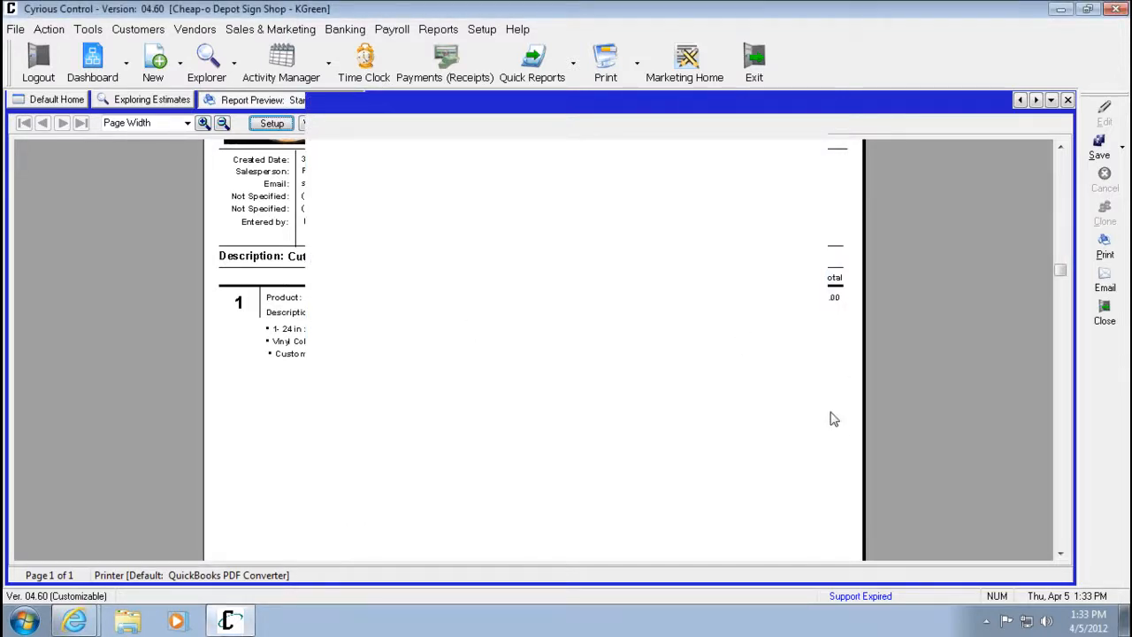
Review the parts list and totals in the estimate preview and close the preview.
left_click(1060, 554)
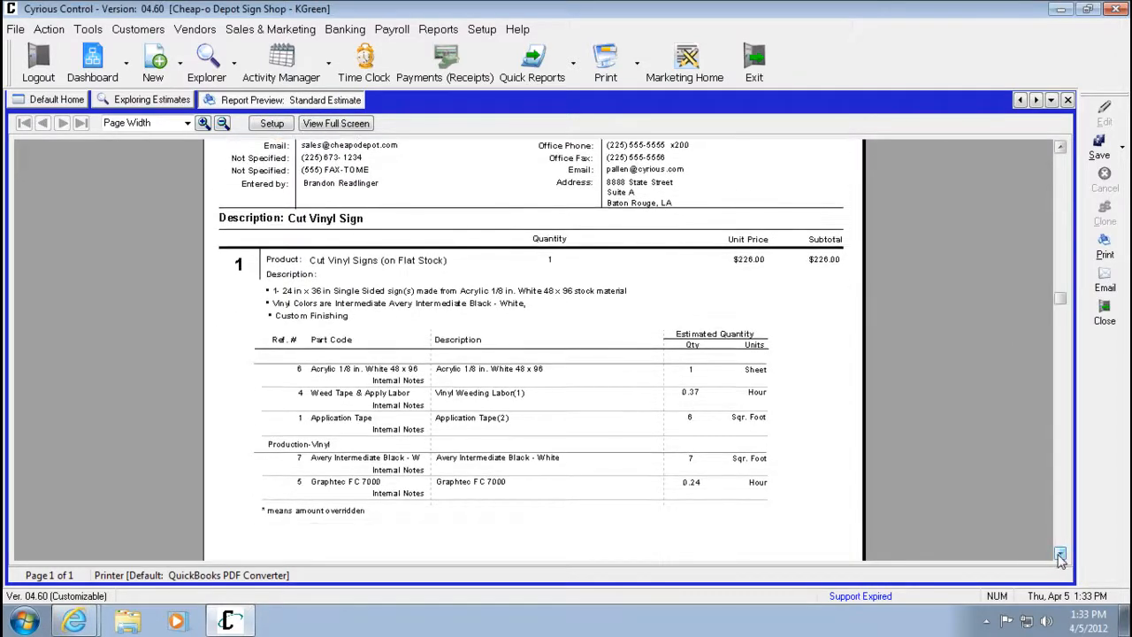
left_click(1060, 556)
left_click(1061, 556)
left_click(1061, 555)
left_click(1060, 555)
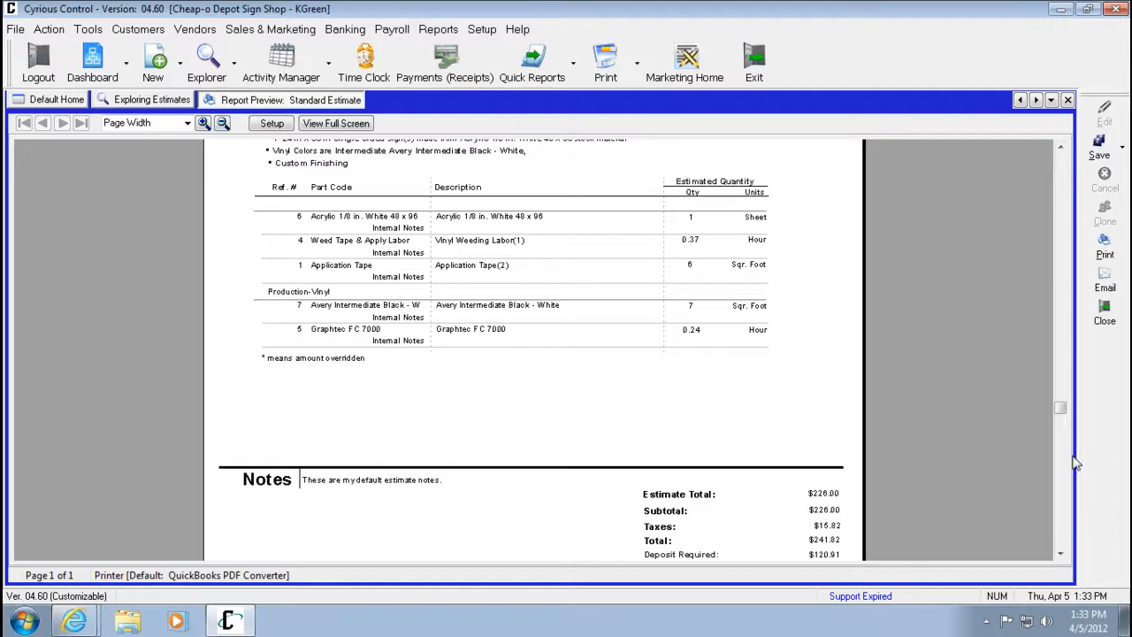
left_click_drag(1061, 407, 1066, 201)
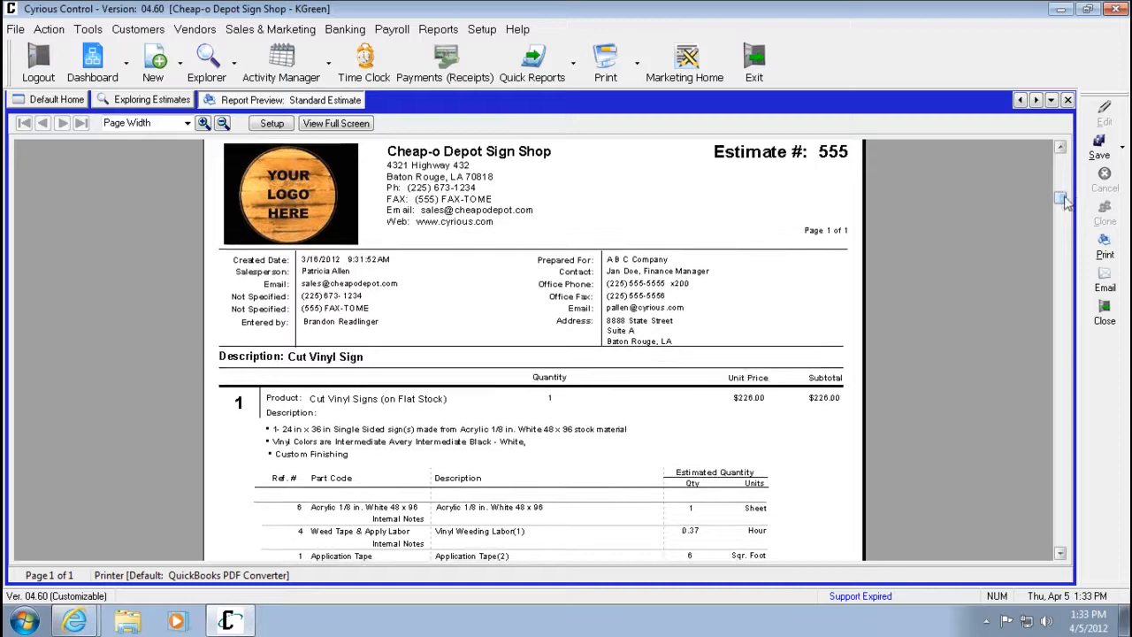
left_click(1068, 100)
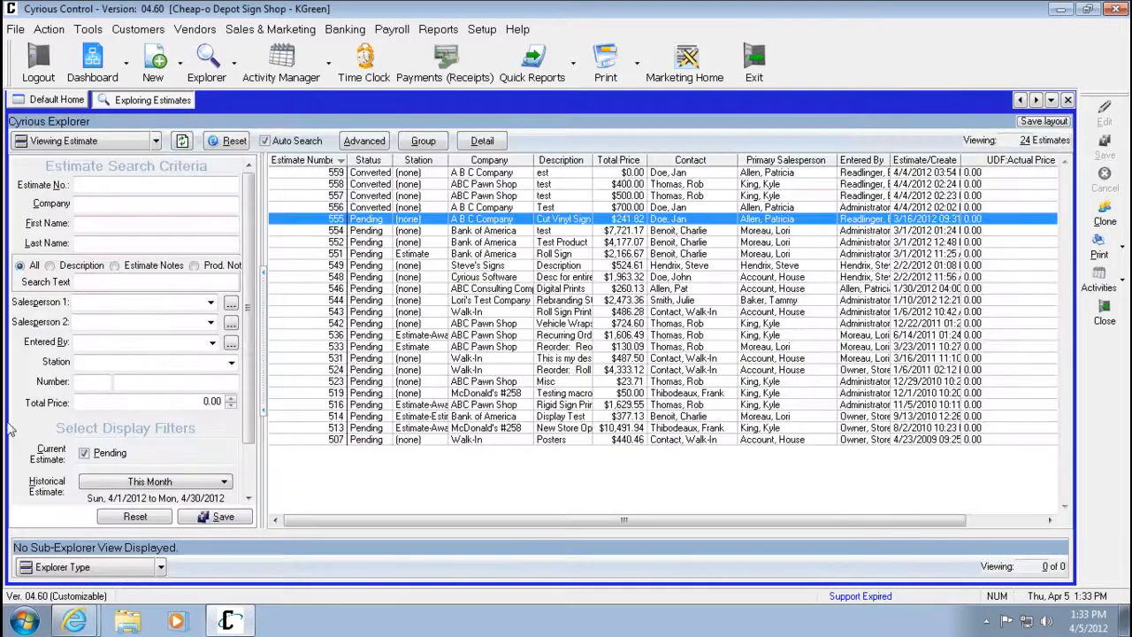
Switch the explorer to orders and open the Standard Work Order report for order 1085.
left_click(156, 141)
left_click(119, 163)
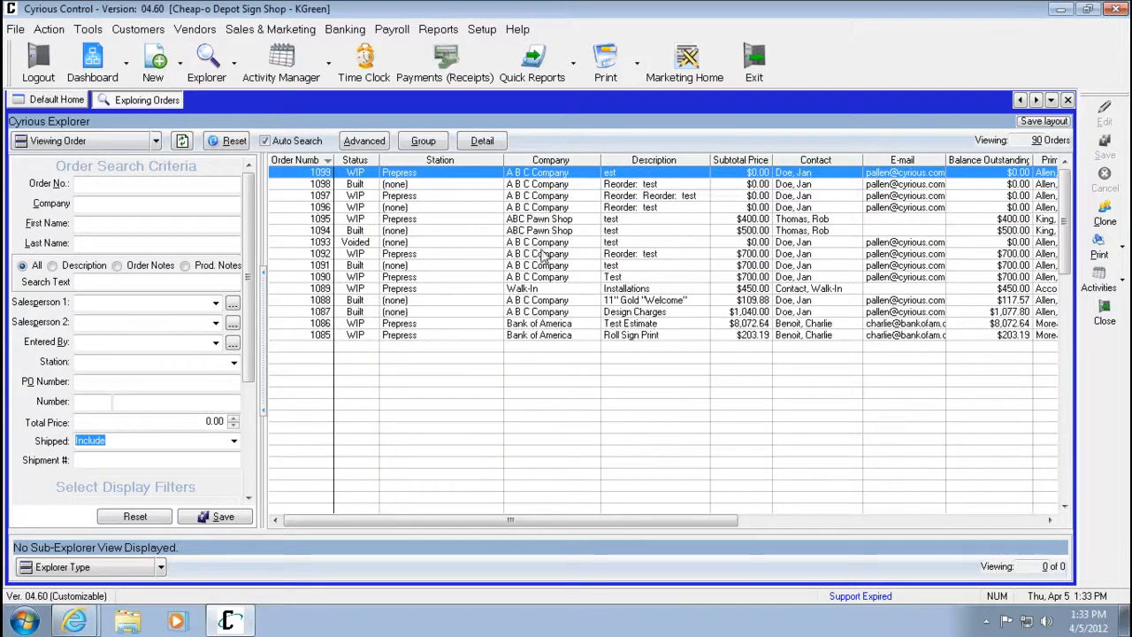
left_click(581, 336)
left_click(1122, 248)
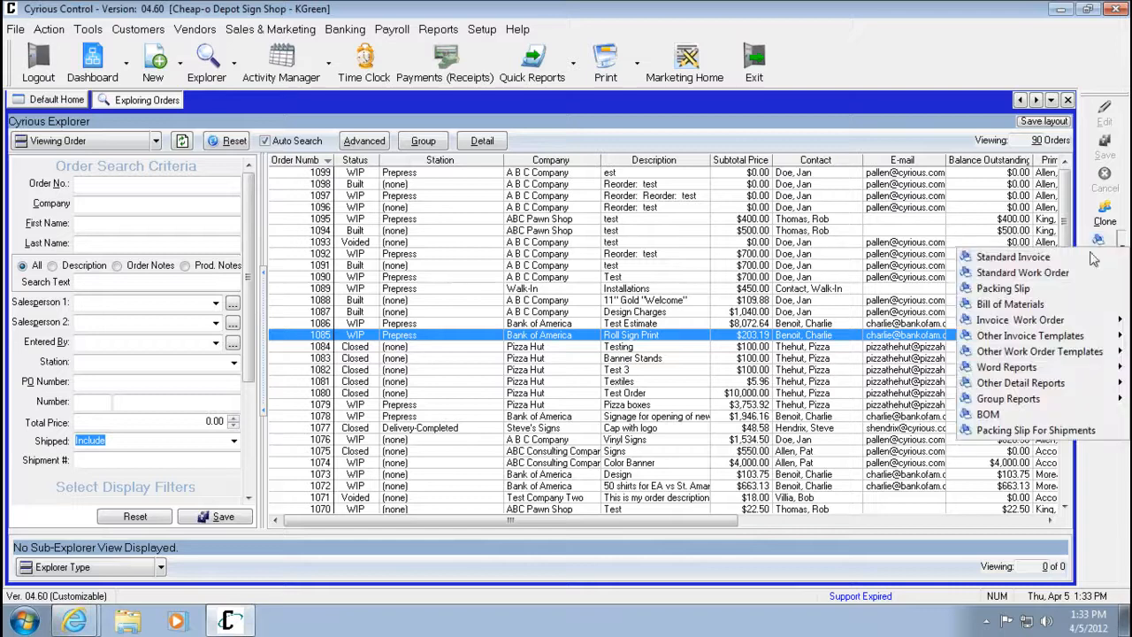
left_click(1026, 201)
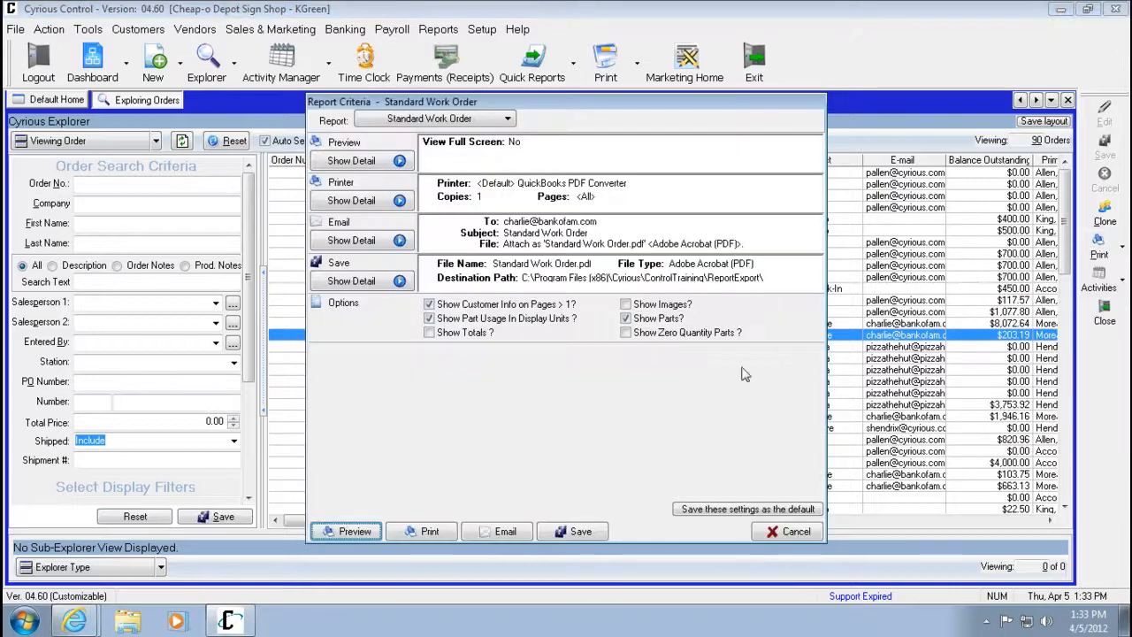
Turn off Show Customer Info on Pages > 1 and preview the work order.
left_click(436, 302)
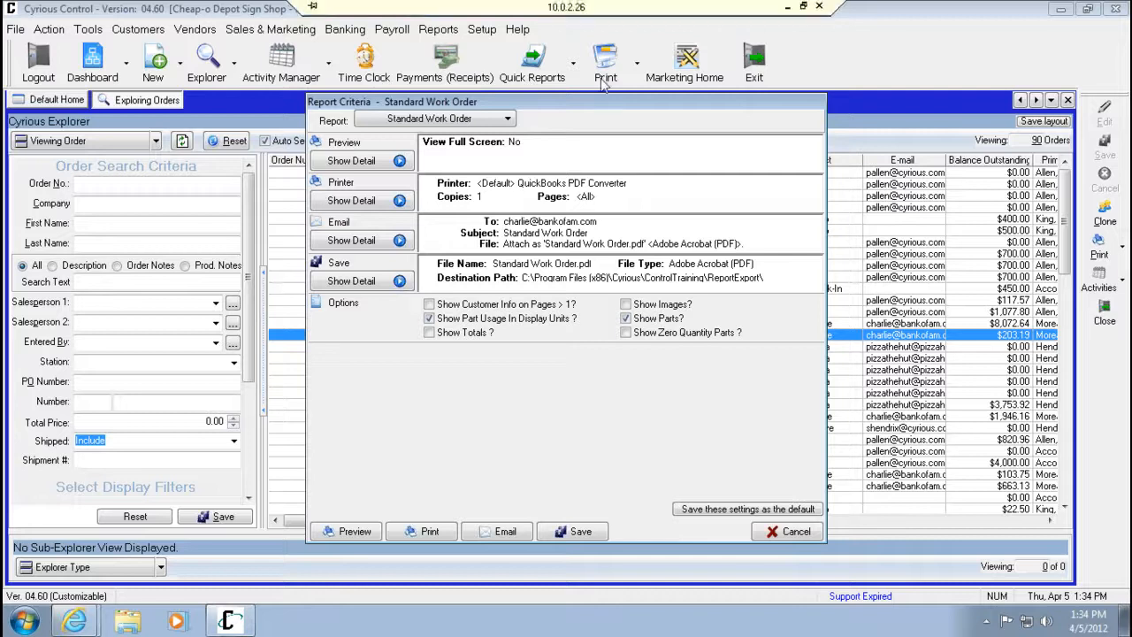
left_click(493, 306)
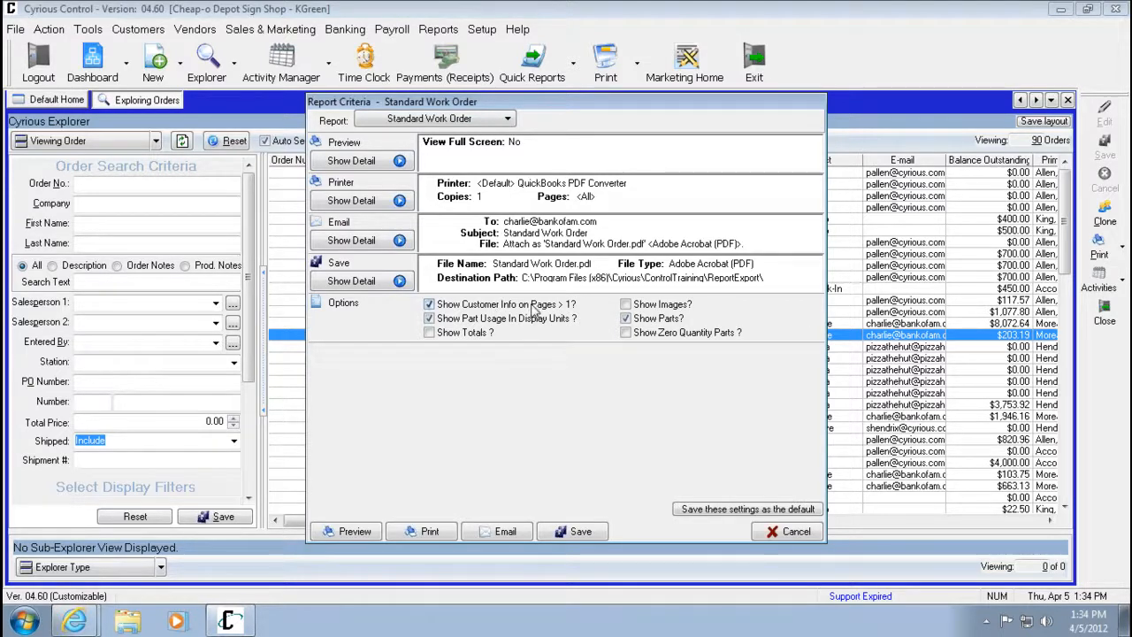
left_click(497, 308)
left_click(356, 531)
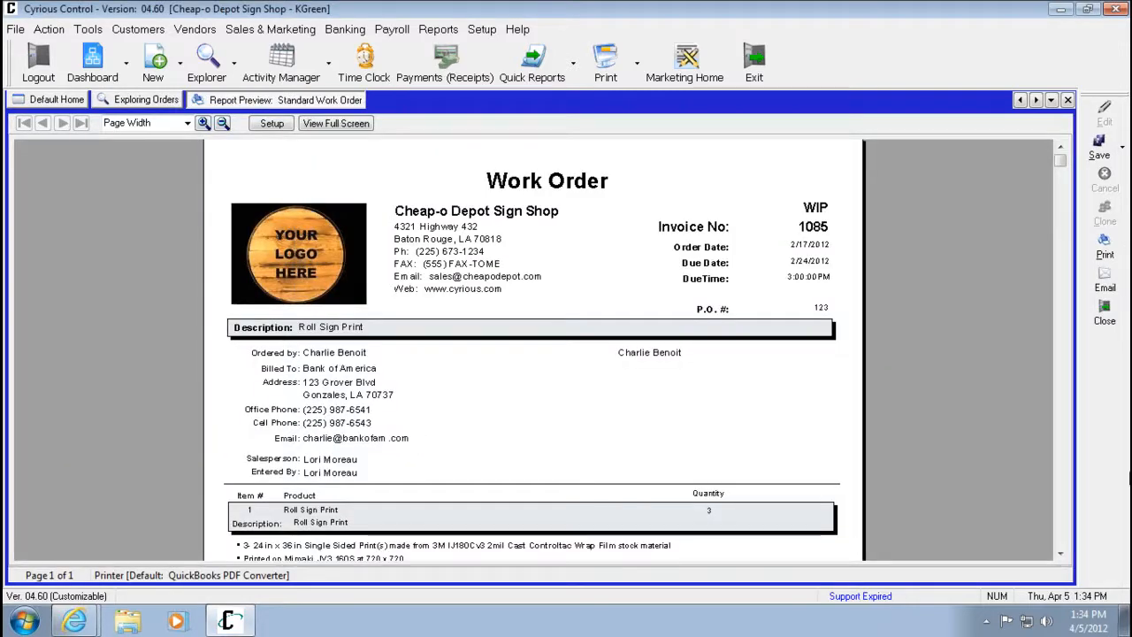
Enable Show Totals in the work order report options and preview it again.
left_click(1060, 553)
left_click(1060, 553)
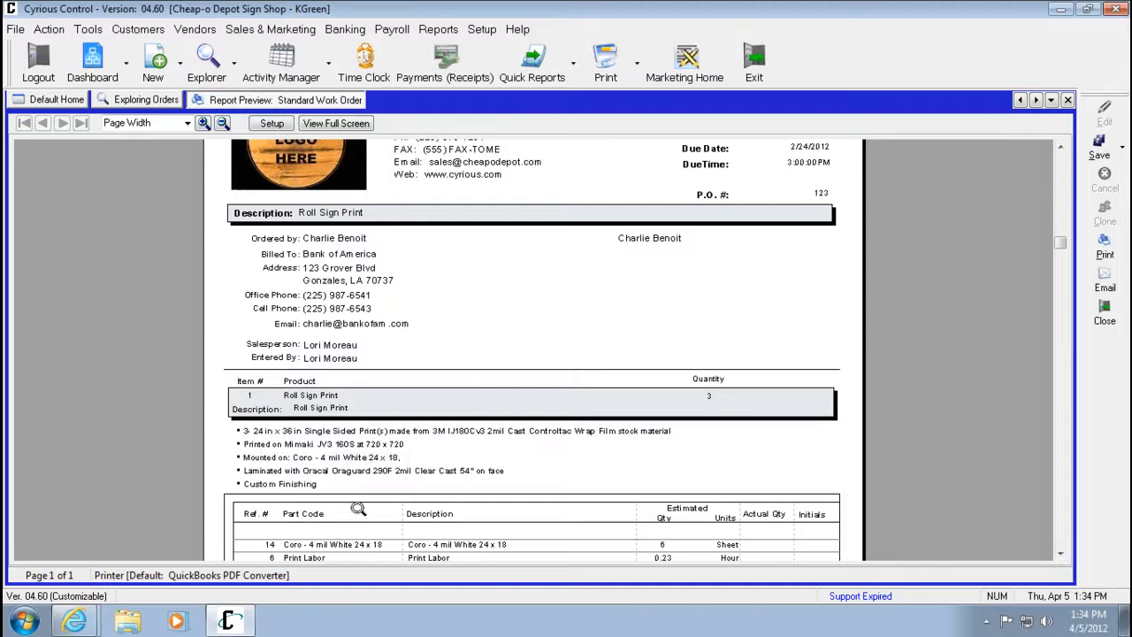
left_click(272, 124)
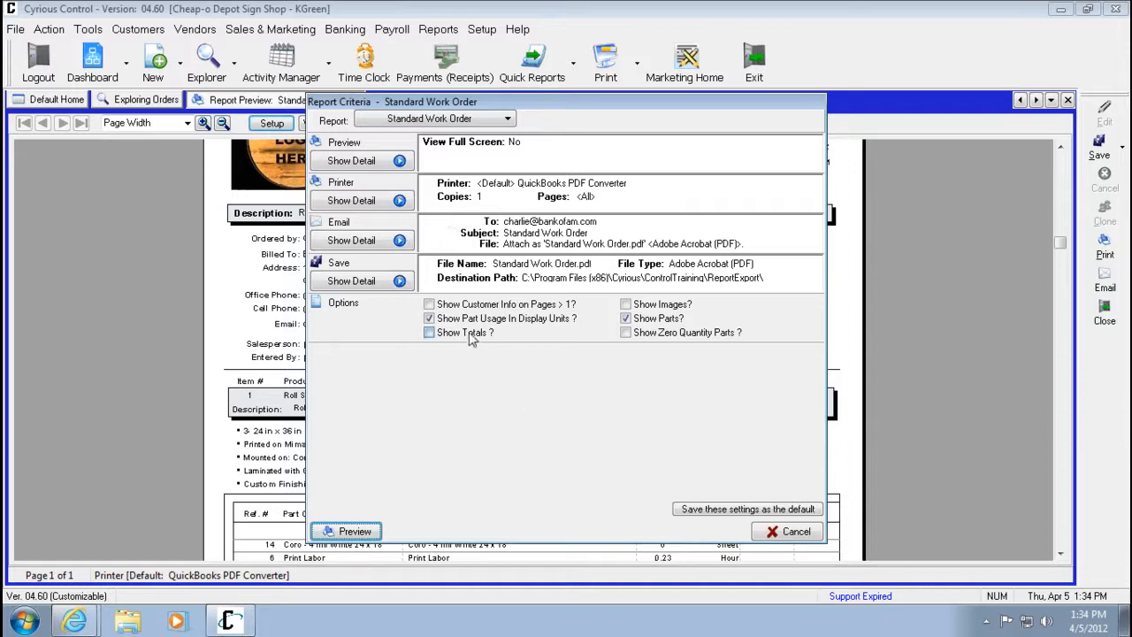
left_click(369, 533)
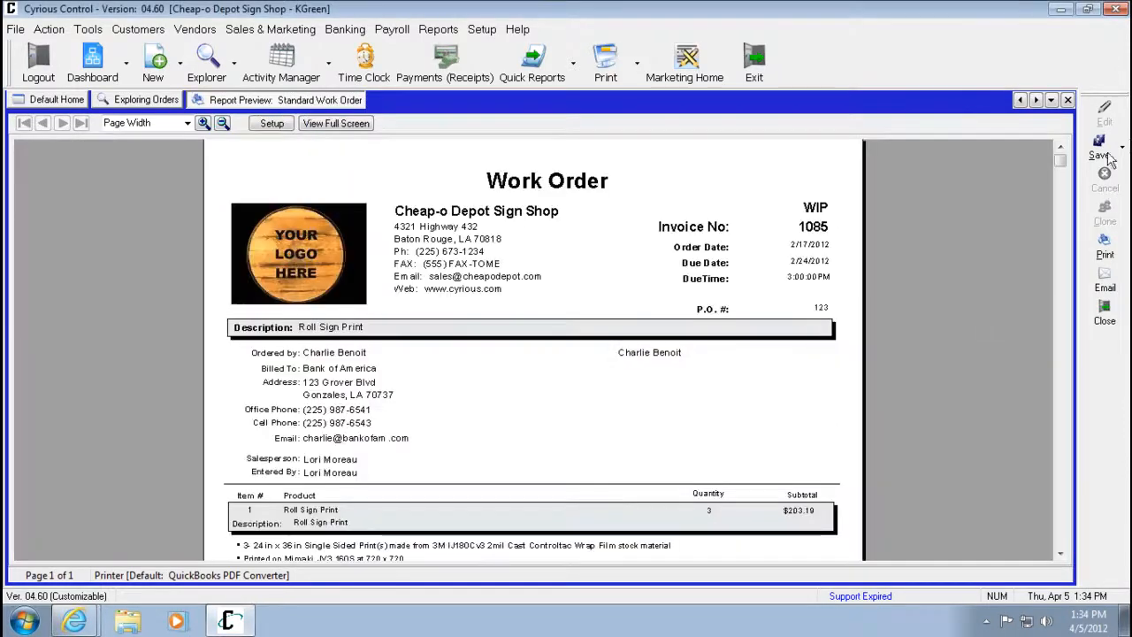
Scroll through the work order preview to review its parts and totals.
scroll(1088, 354, "down", 10)
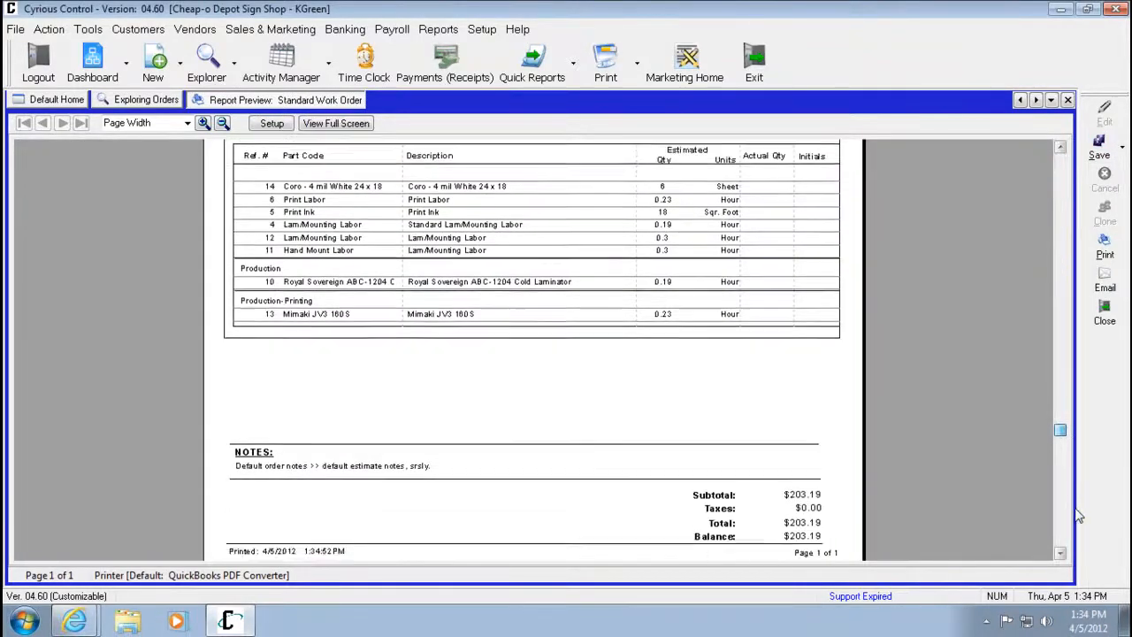
scroll(1079, 516, "up", 5)
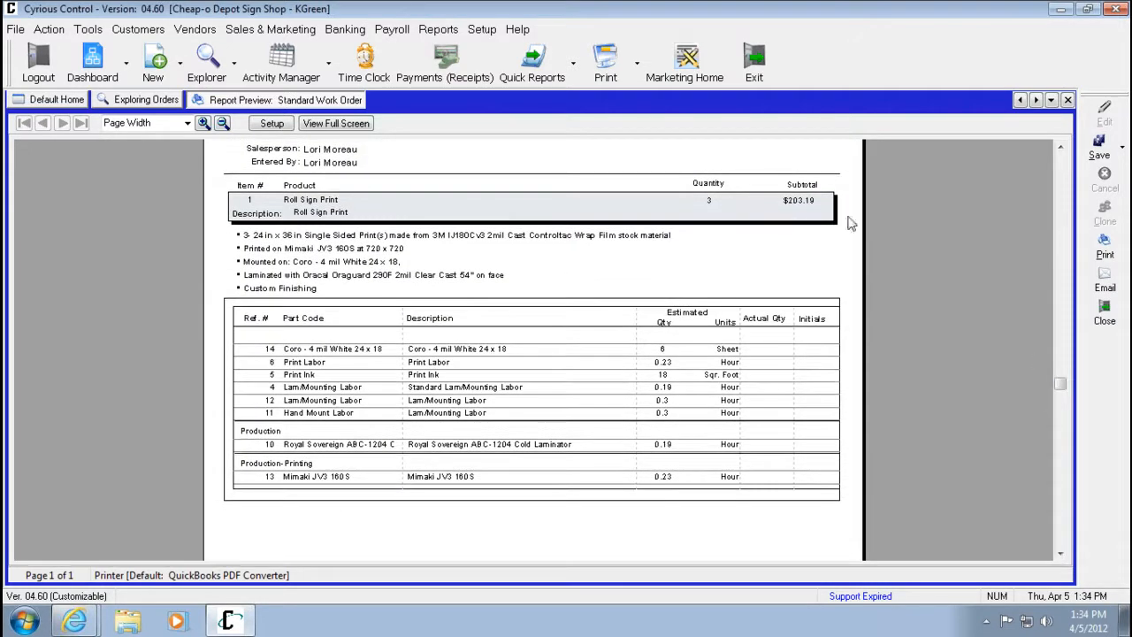
scroll(1075, 403, "up", 5)
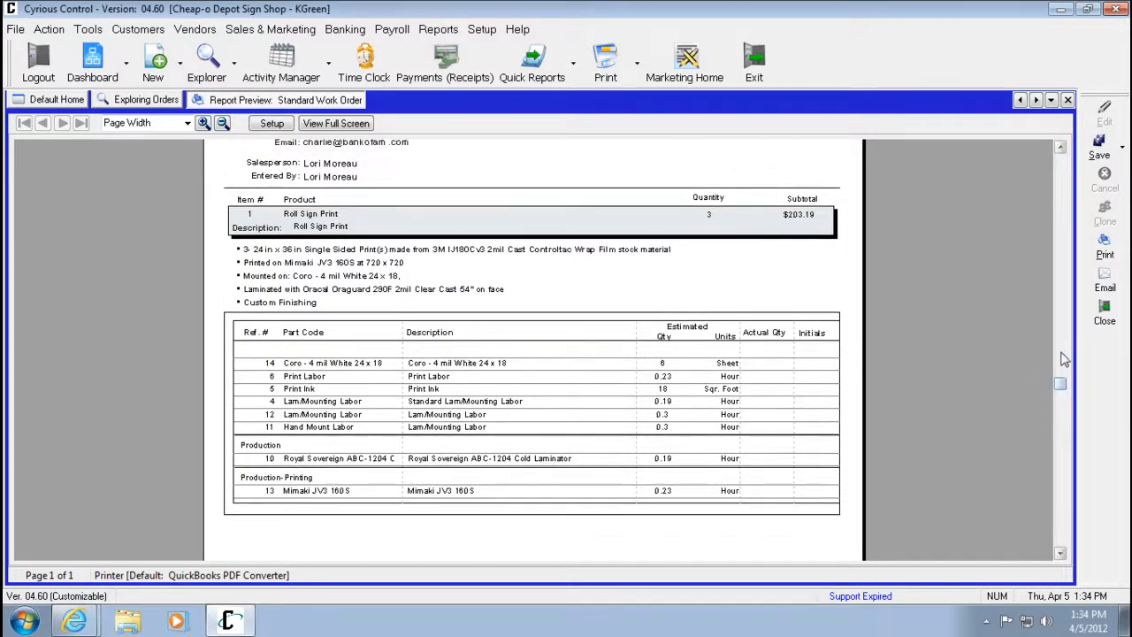
Save the work order report options as the default and close the preview.
left_click(269, 124)
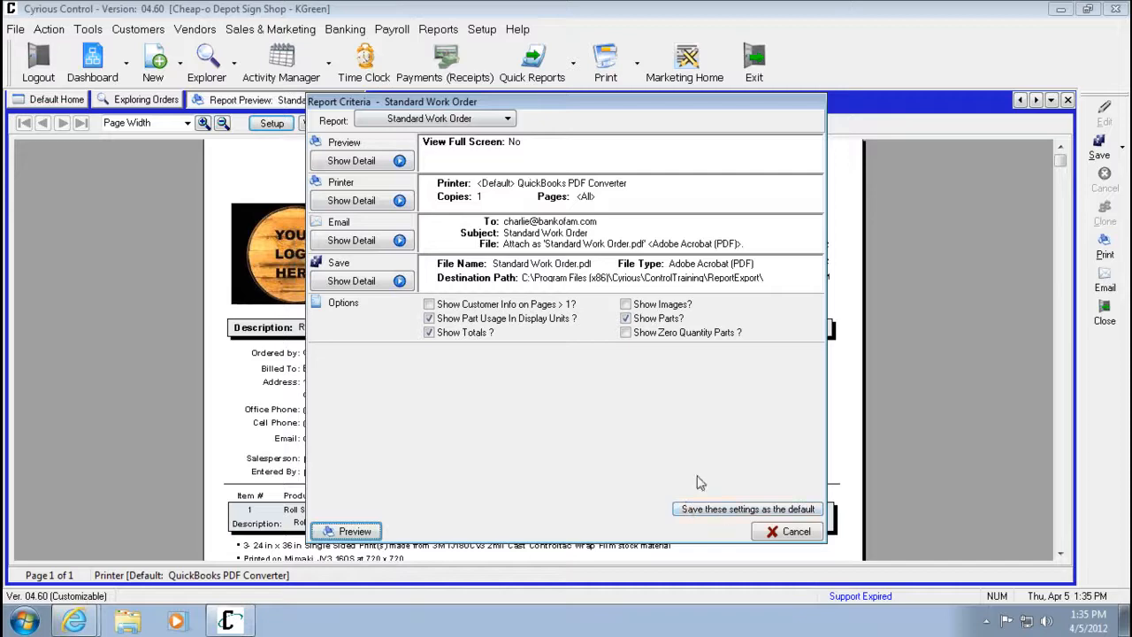
left_click(805, 534)
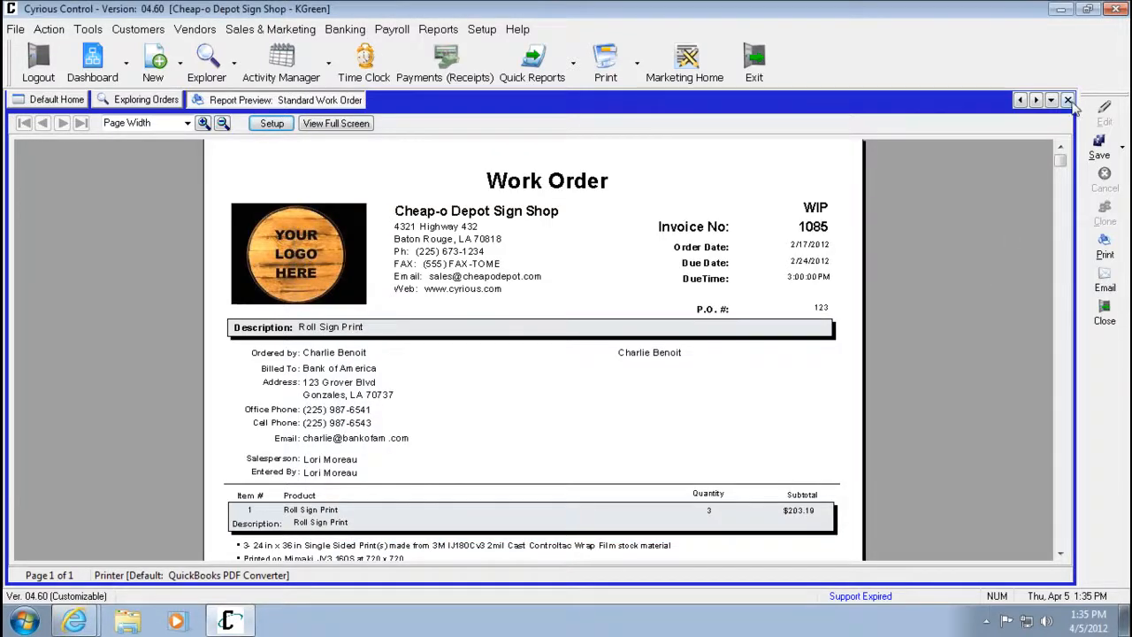
left_click(272, 123)
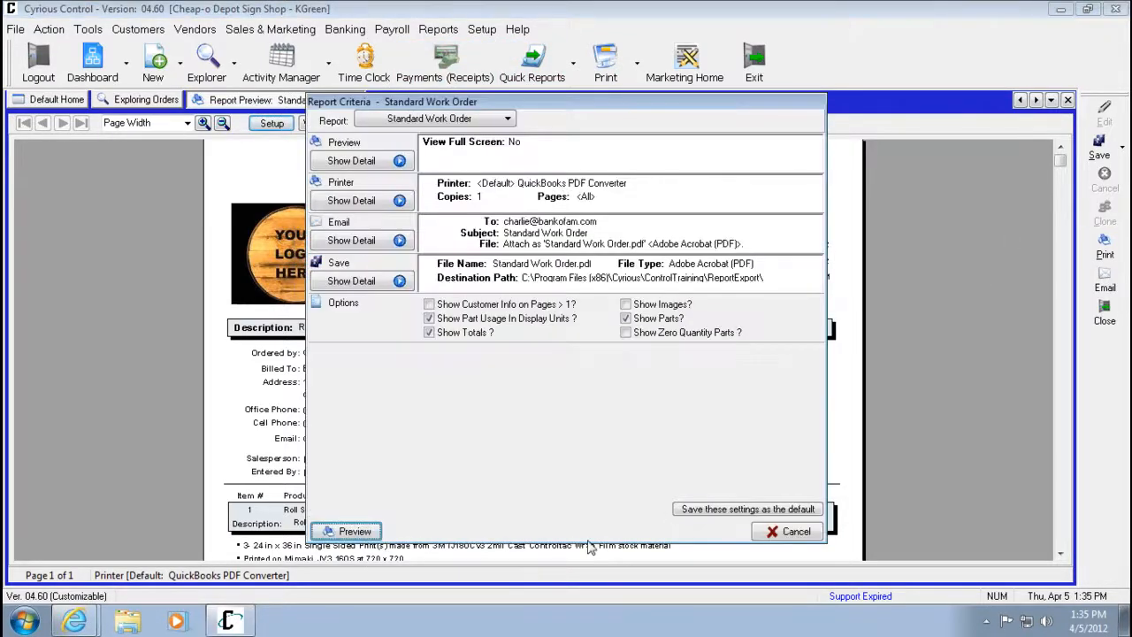
left_click(715, 513)
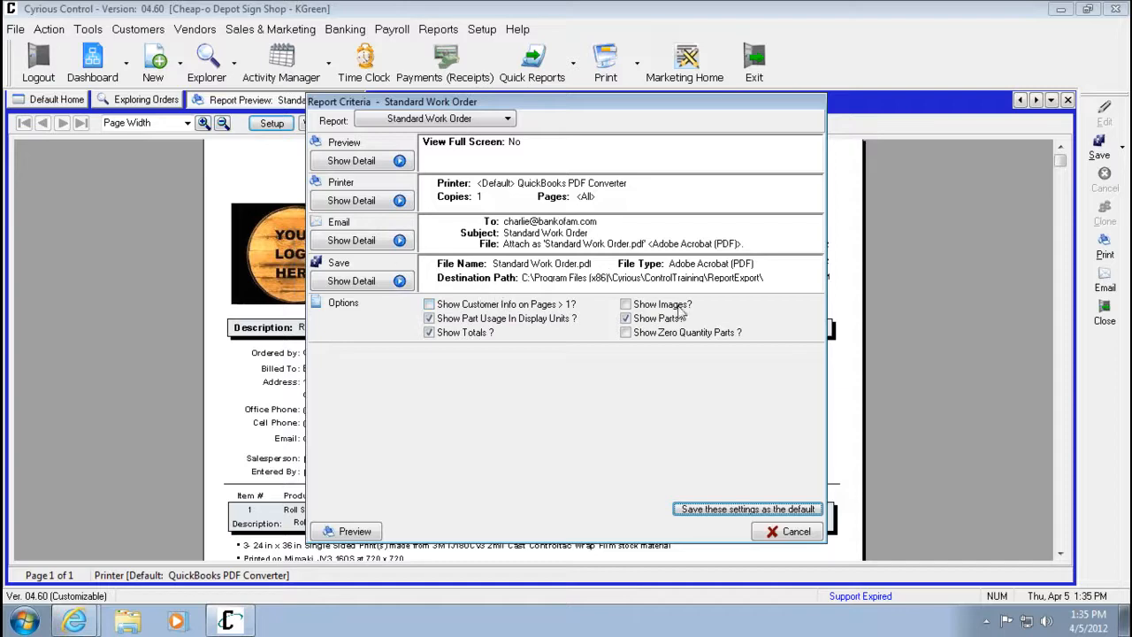
left_click(790, 532)
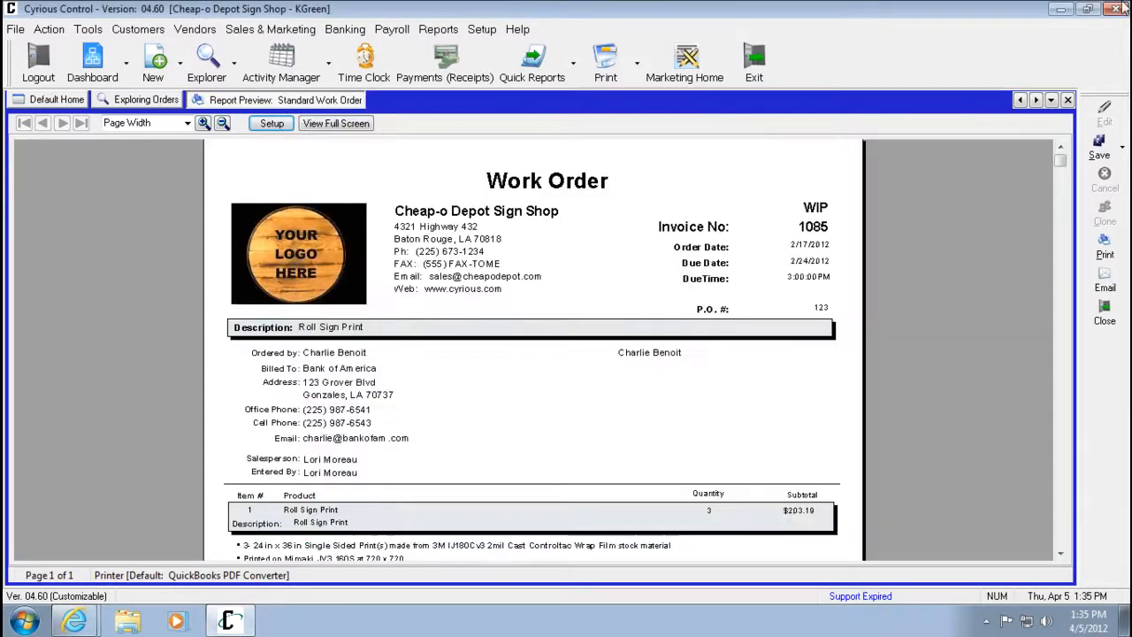
left_click(1068, 100)
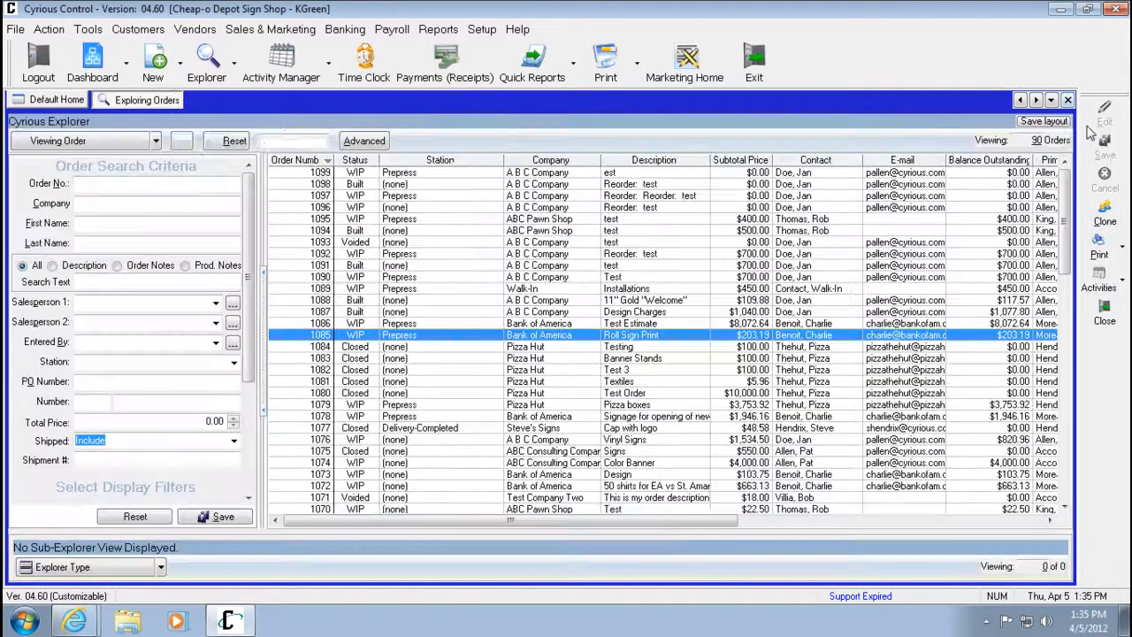
Open the WIP Summary - Order Level report from the In WIP reports.
left_click(482, 29)
mouse_move(437, 29)
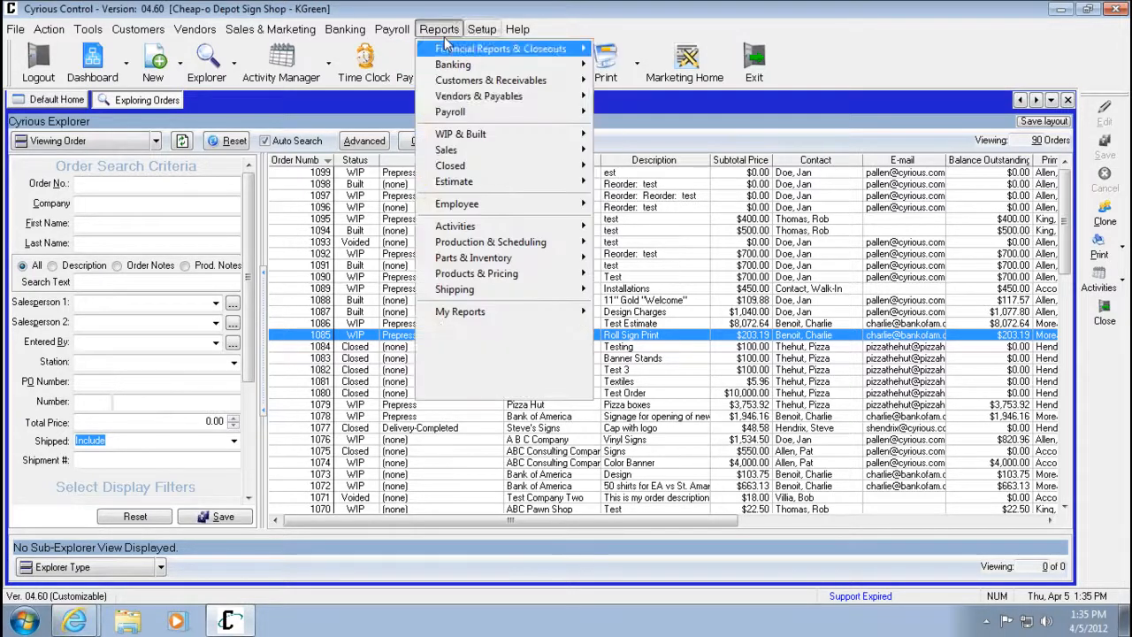
mouse_move(460, 134)
mouse_move(681, 135)
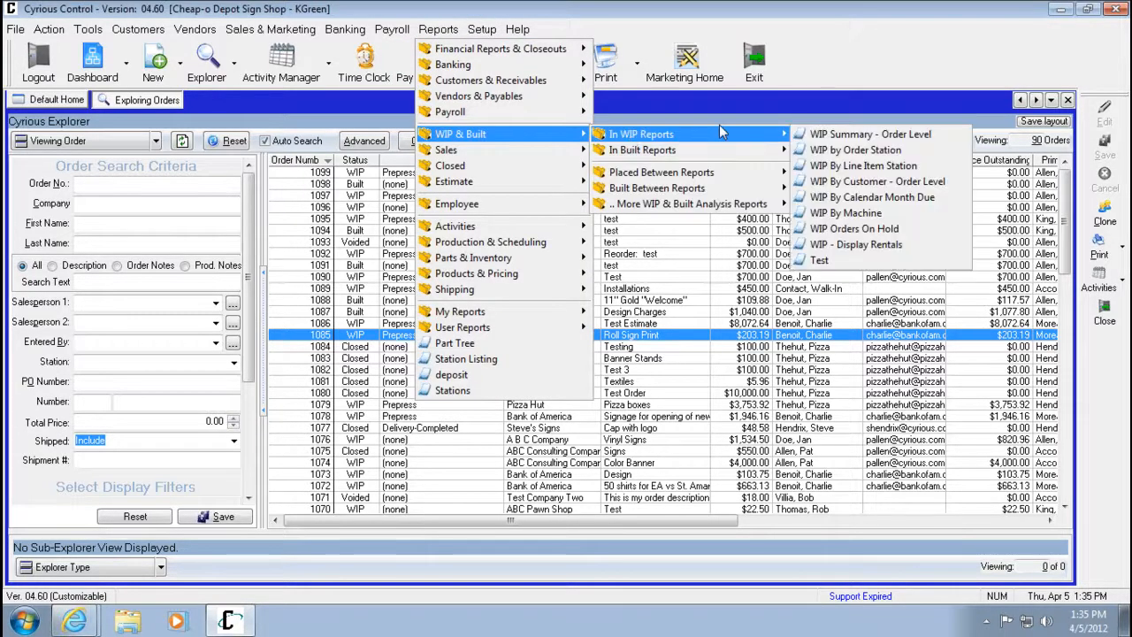
left_click(815, 138)
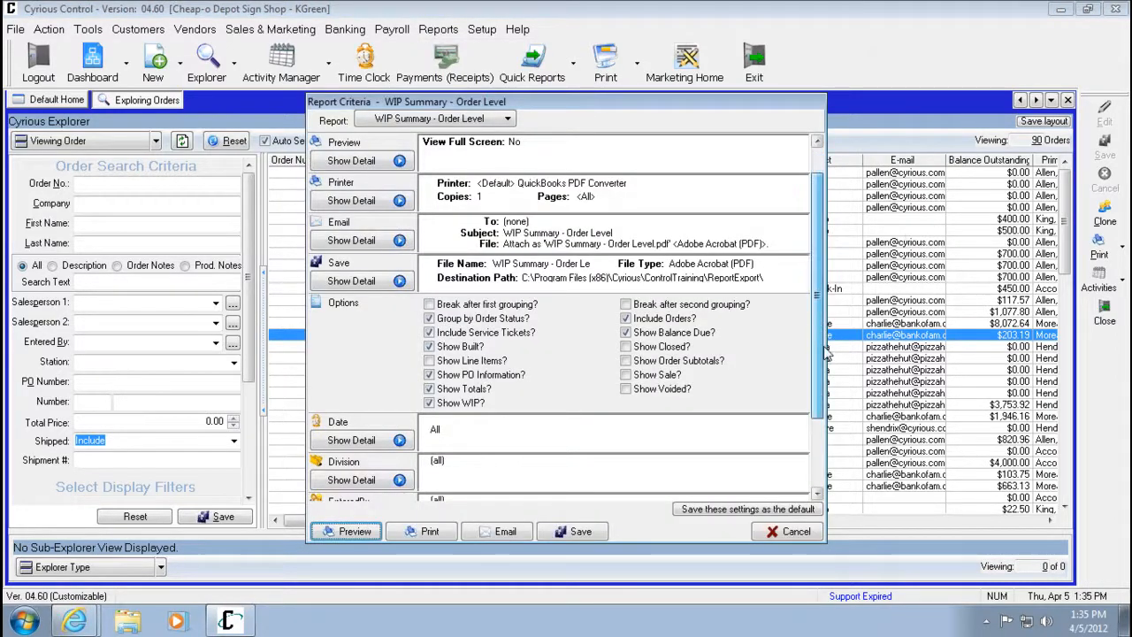
Explore the Date criterion's range choices, trying Custom and returning to All, then collapse it.
scroll(813, 318, "down", 1)
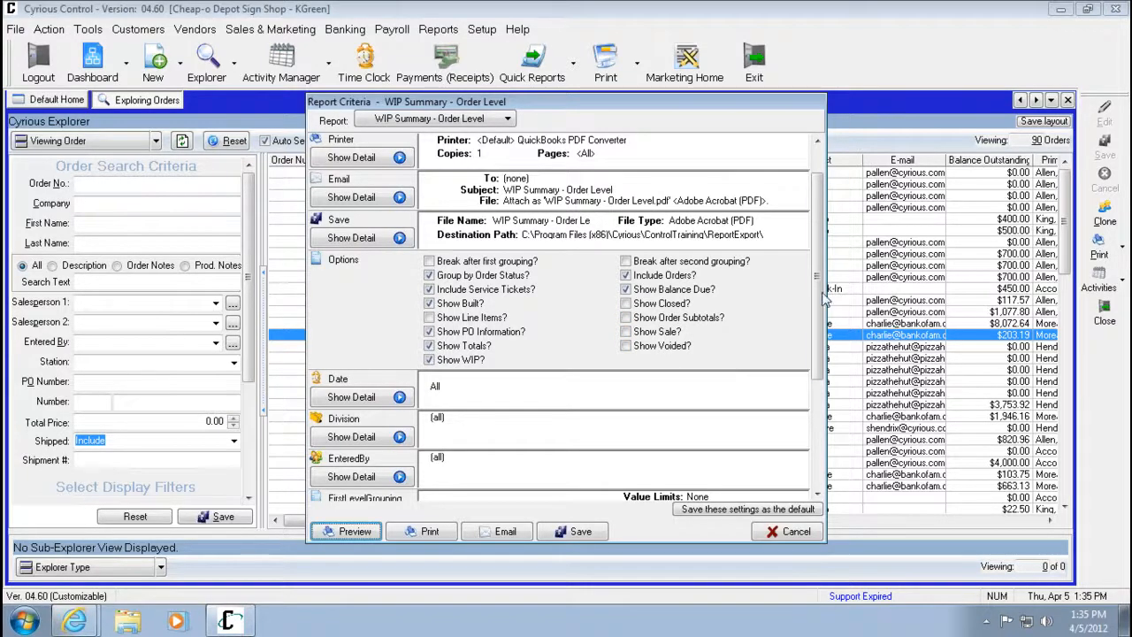
left_click_drag(817, 287, 815, 261)
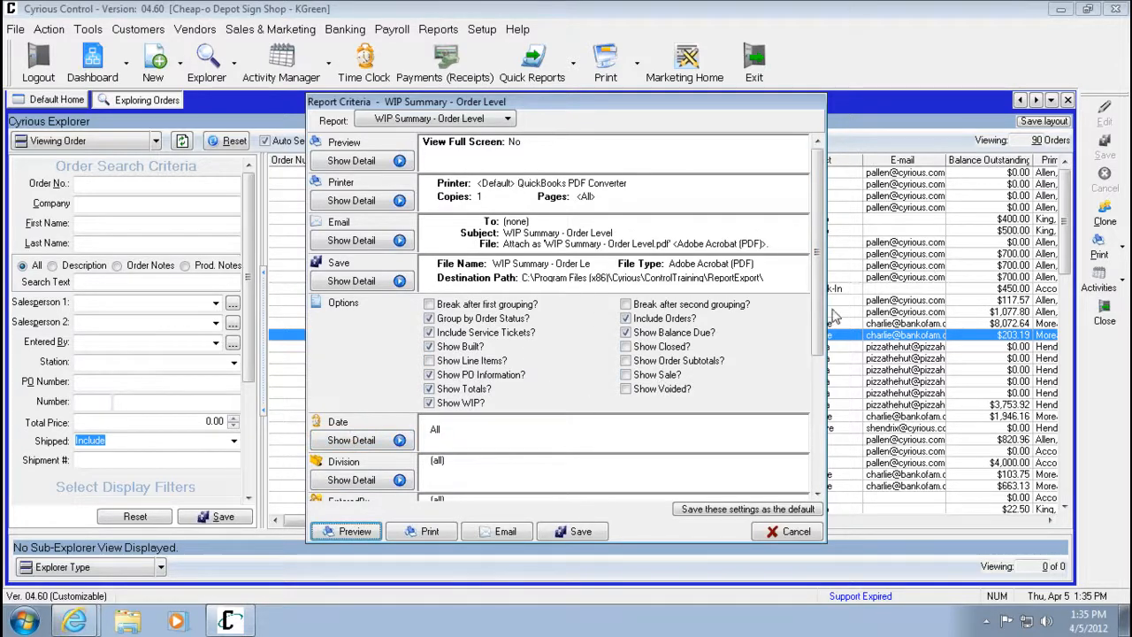
left_click_drag(820, 323, 820, 334)
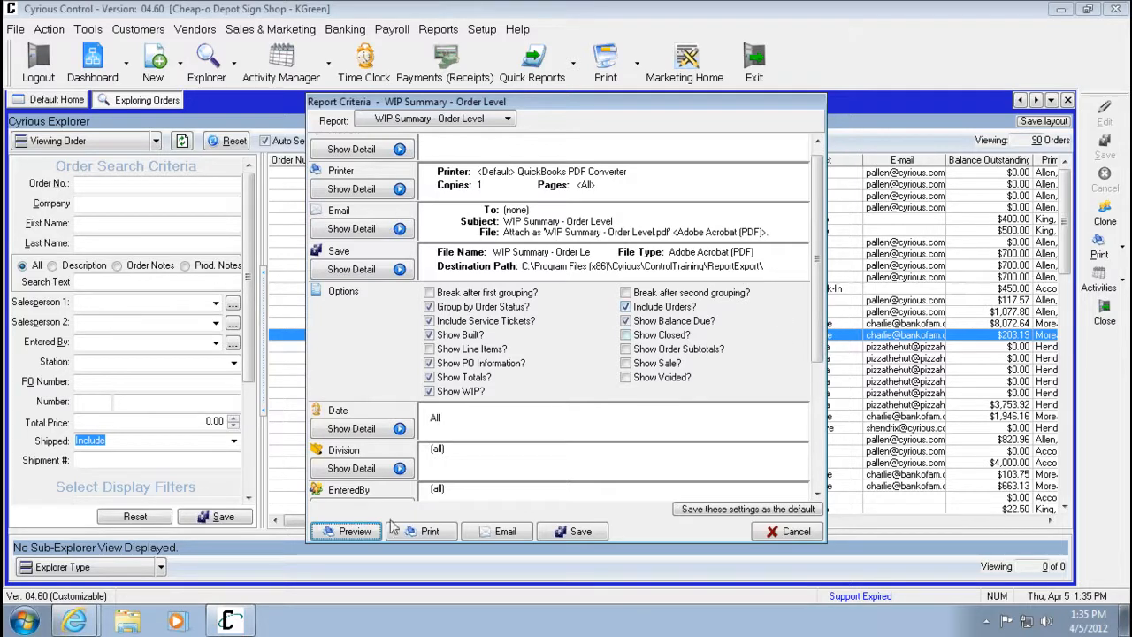
left_click_drag(819, 296, 822, 312)
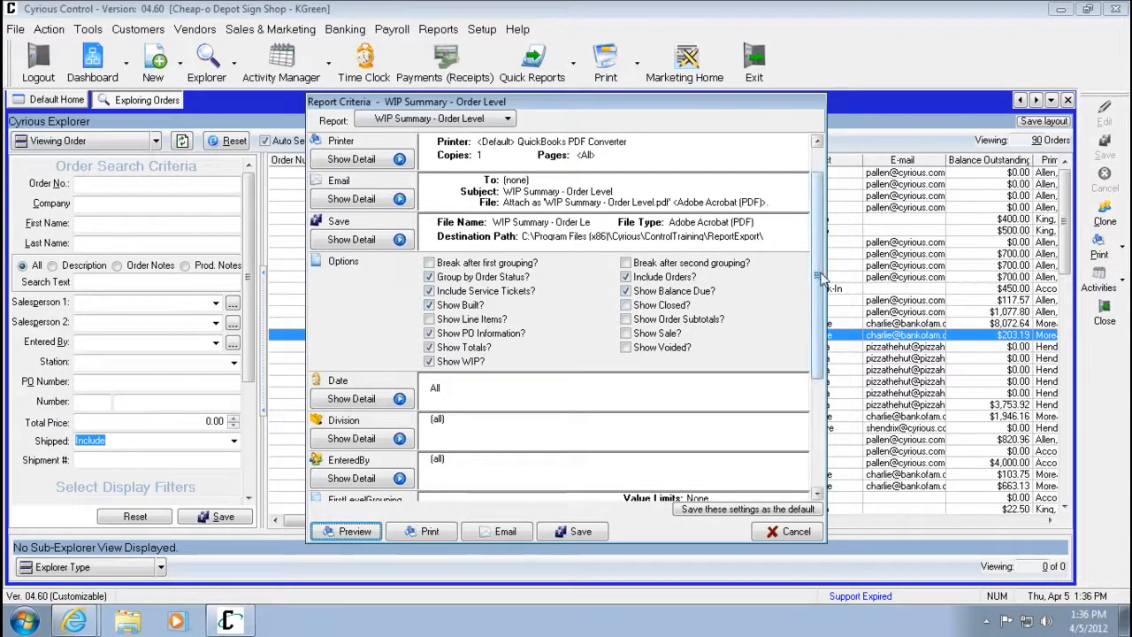
left_click_drag(818, 276, 816, 343)
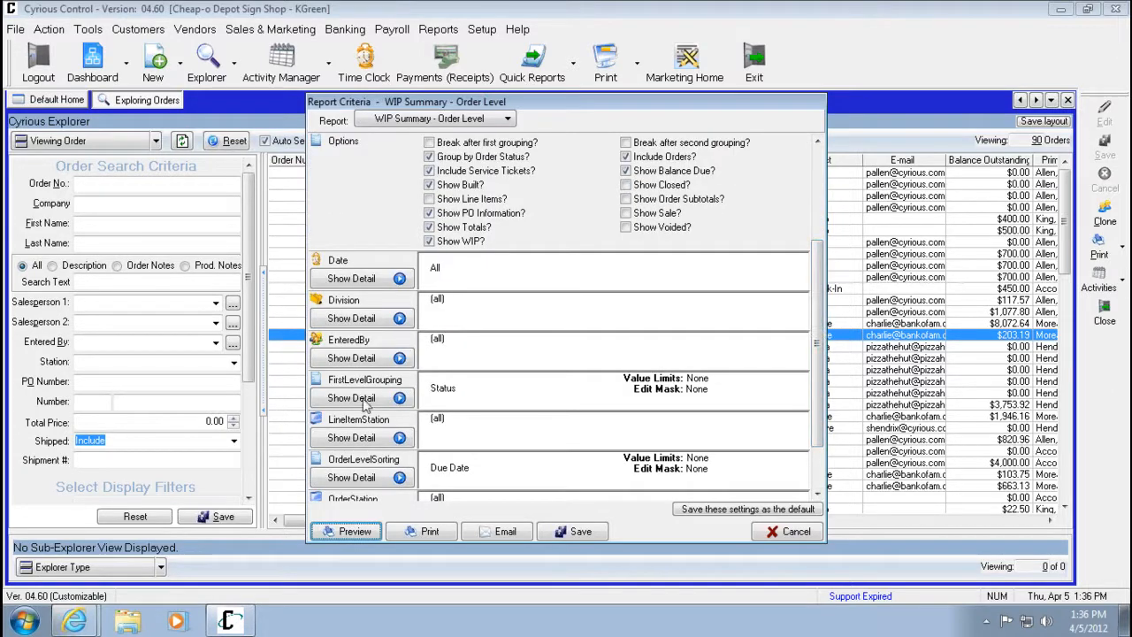
left_click(362, 278)
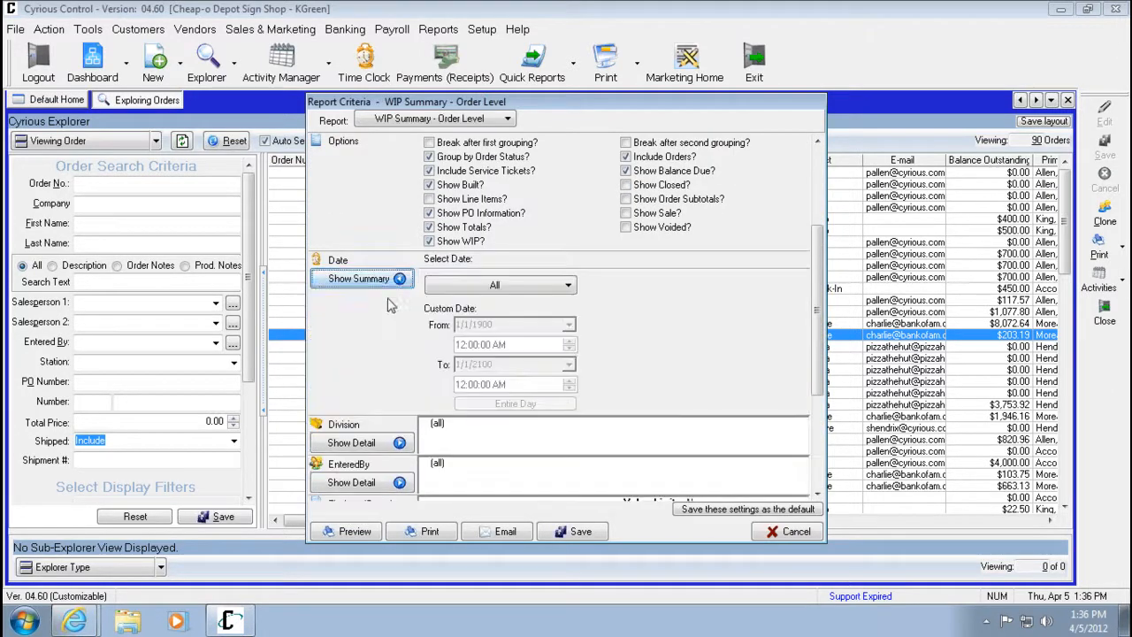
left_click(567, 285)
left_click(495, 306)
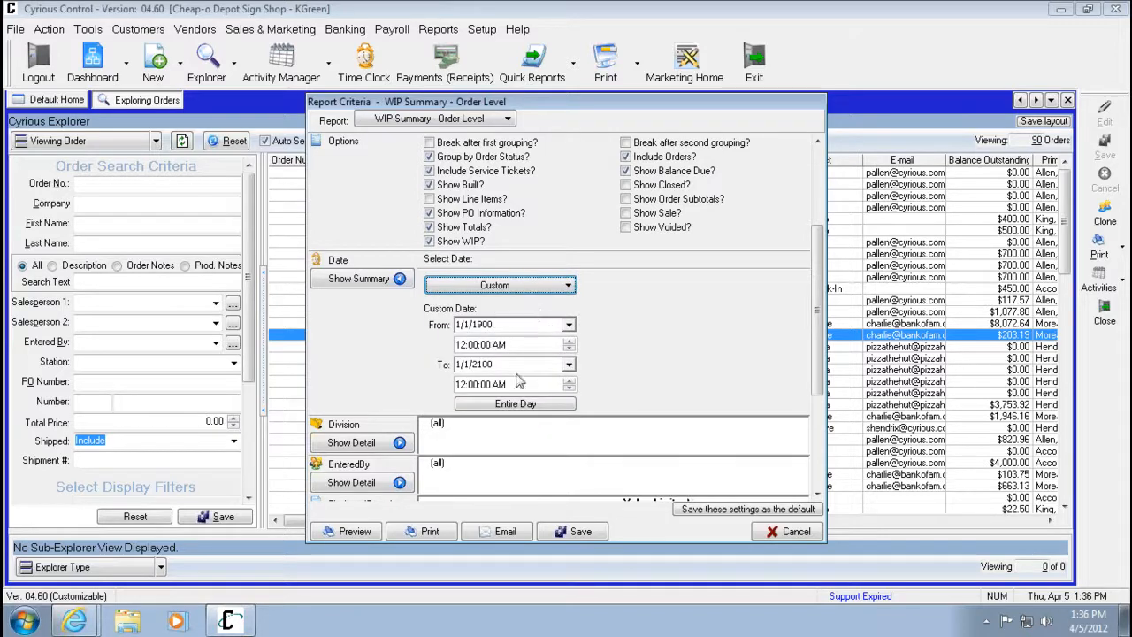
left_click(567, 285)
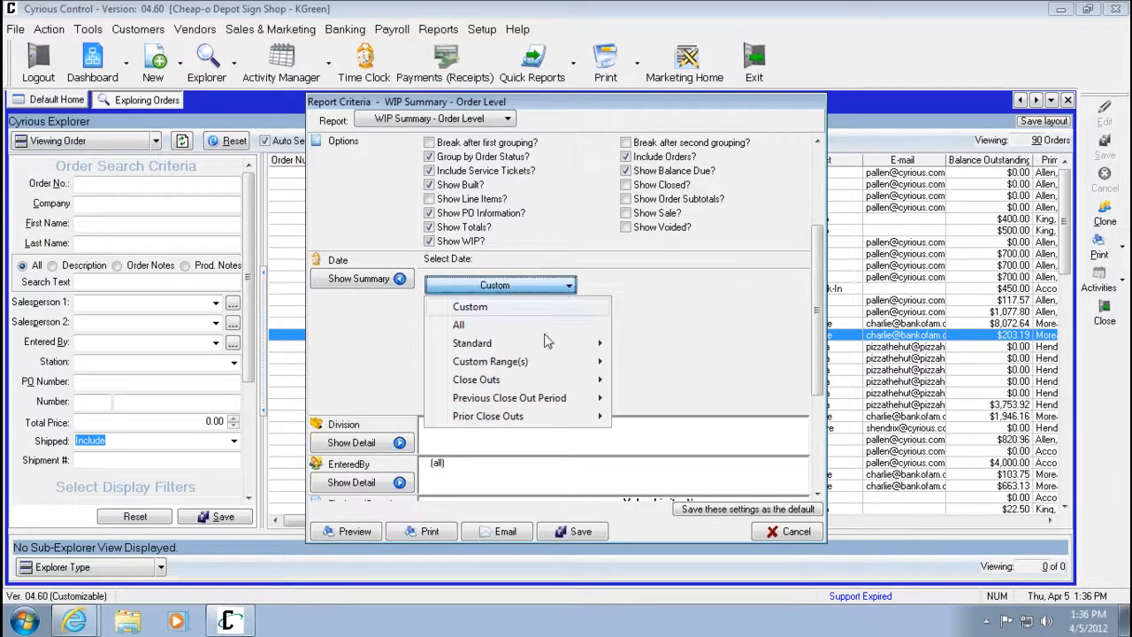
mouse_move(584, 345)
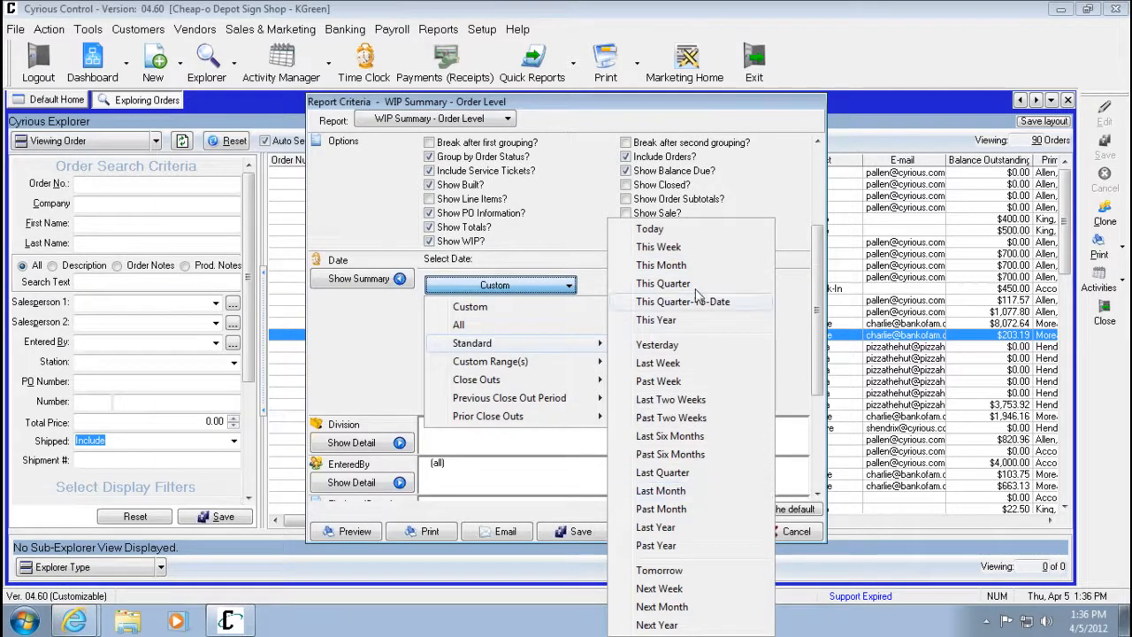
left_click(469, 324)
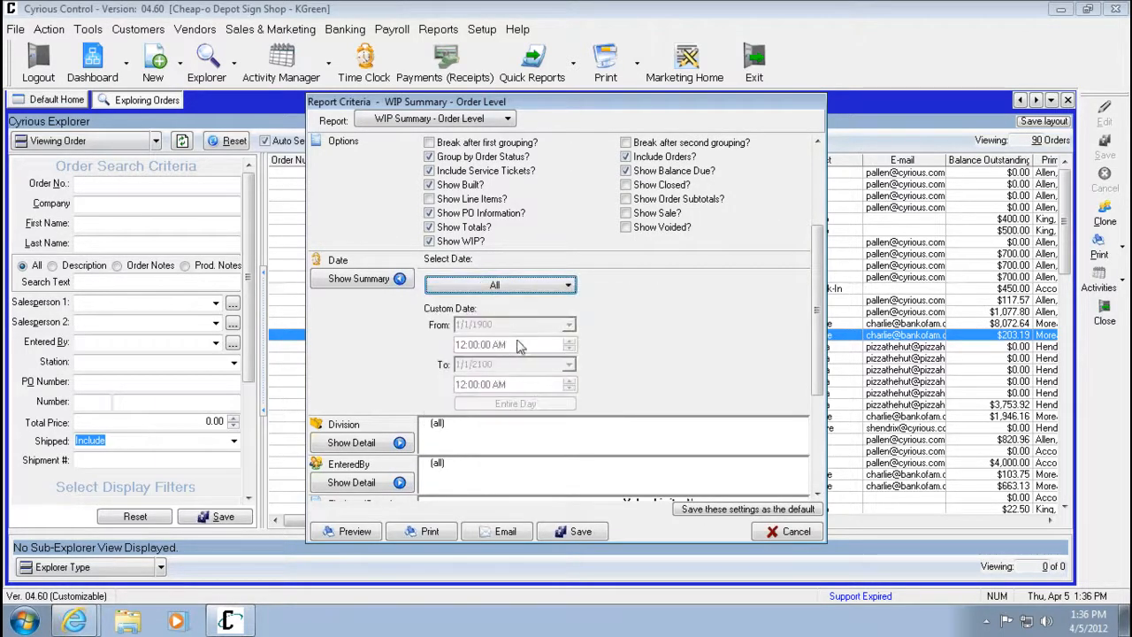
left_click(402, 280)
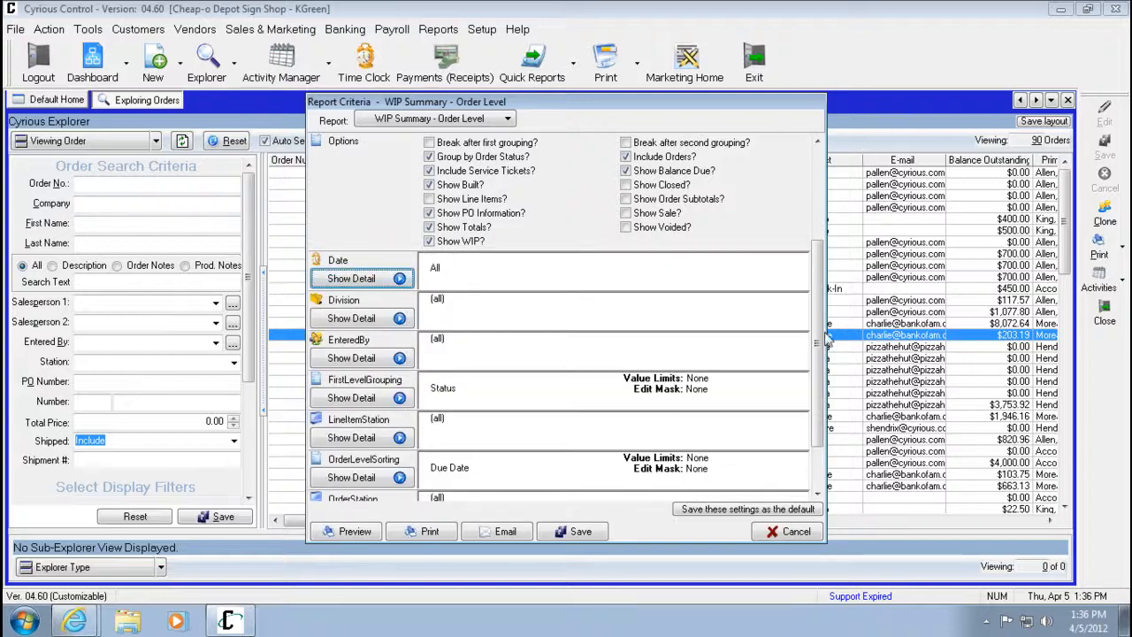
Try limiting the Division criterion to New Orleans, then restore Select All and collapse it.
scroll(790, 419, "down", 2)
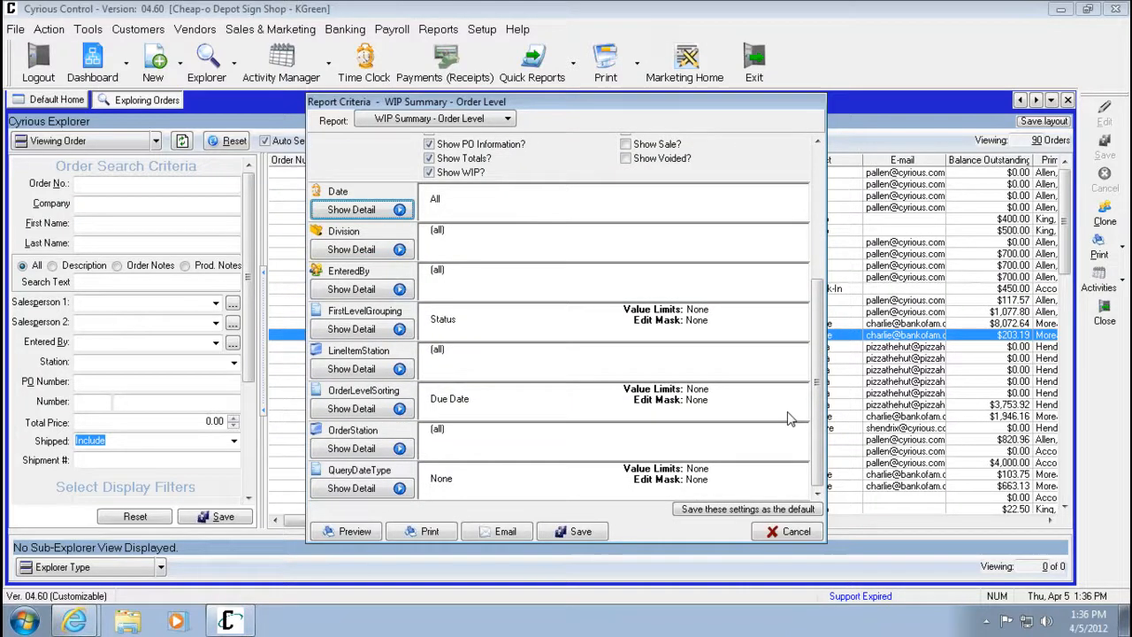
left_click(398, 250)
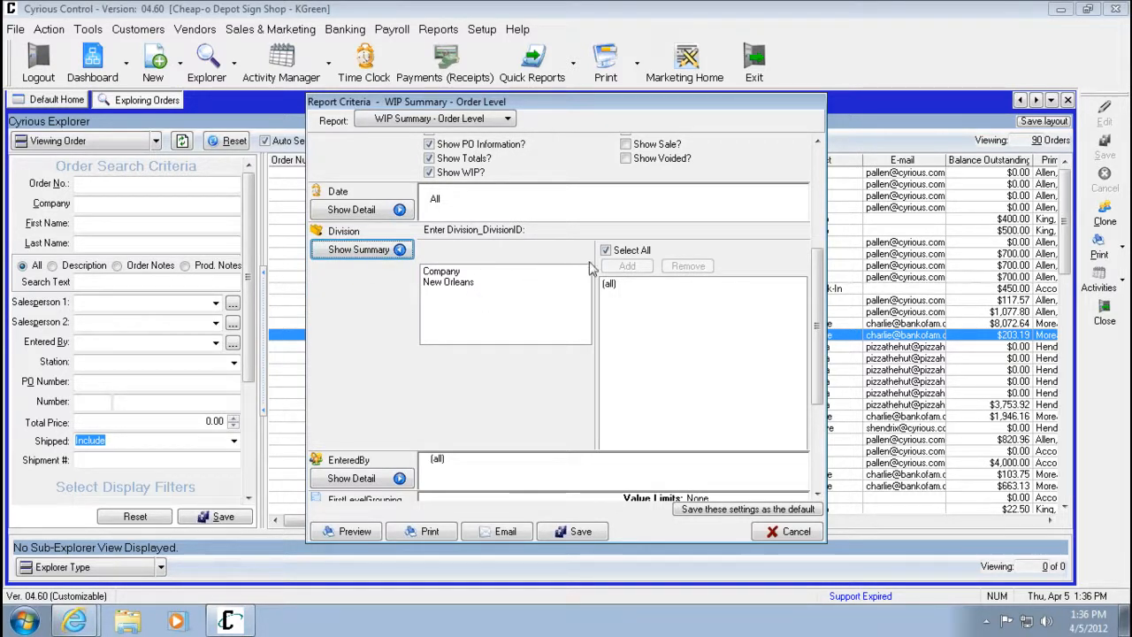
left_click(614, 254)
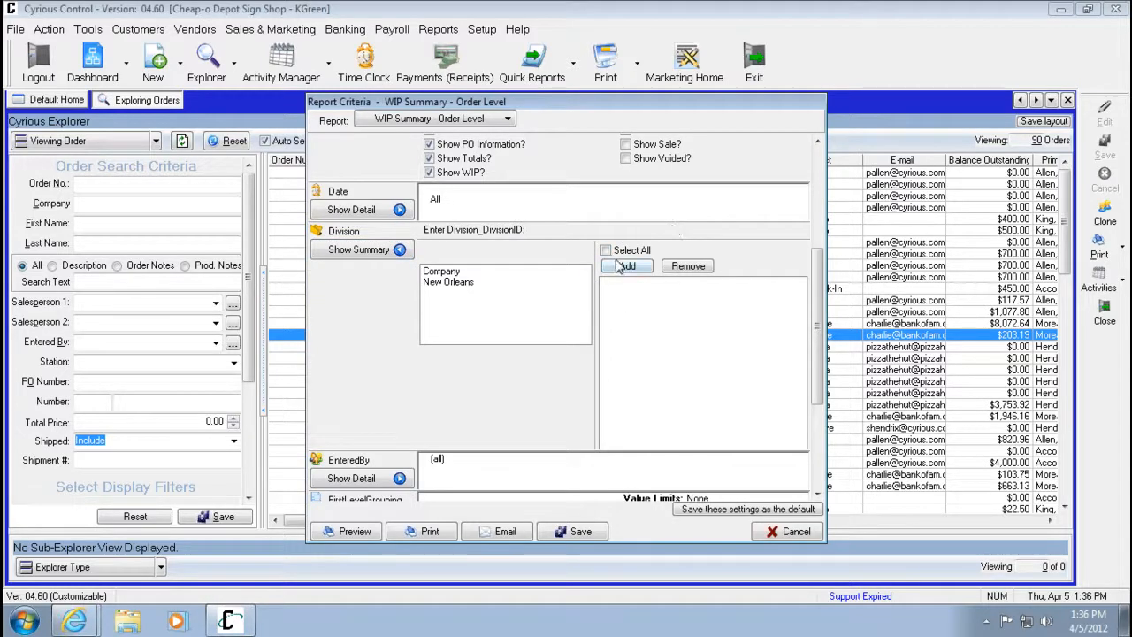
double_click(462, 282)
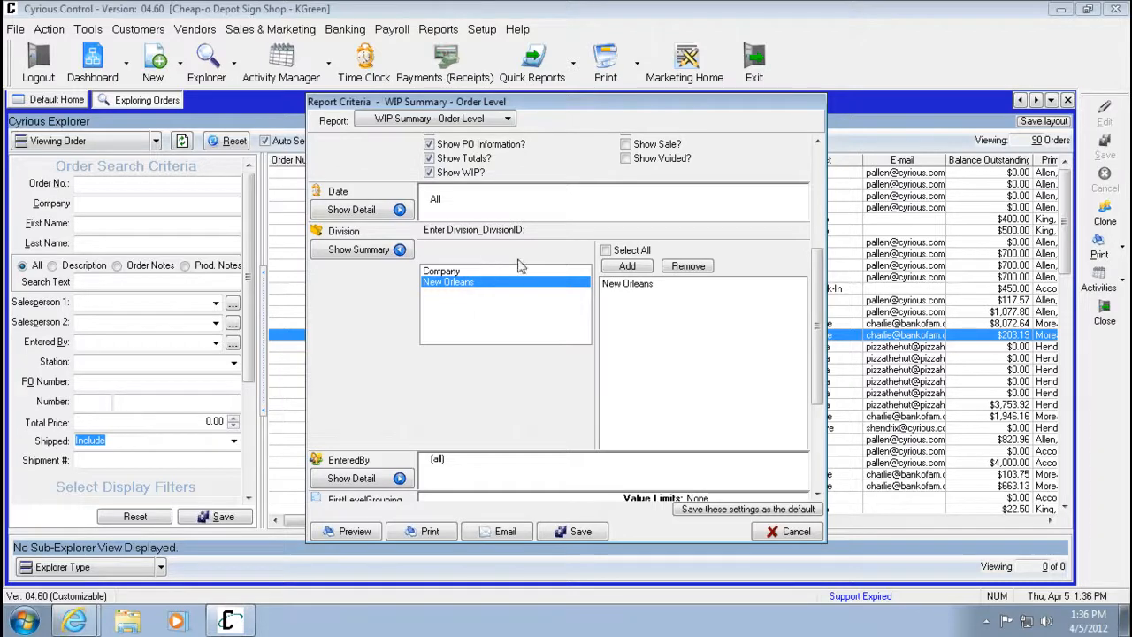
left_click(607, 251)
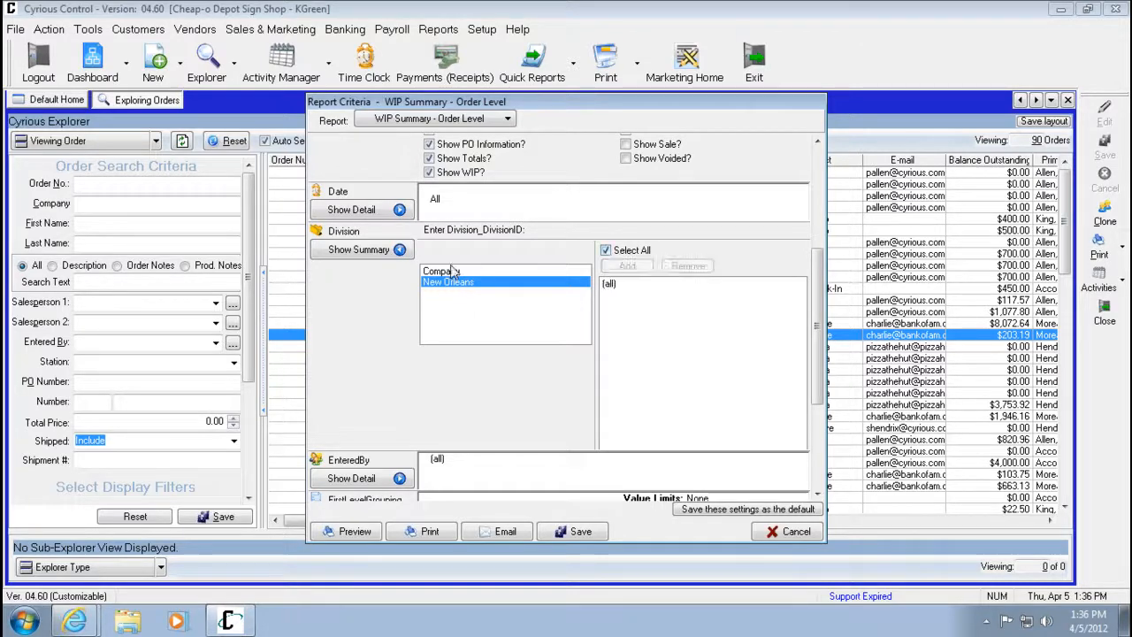
left_click(393, 253)
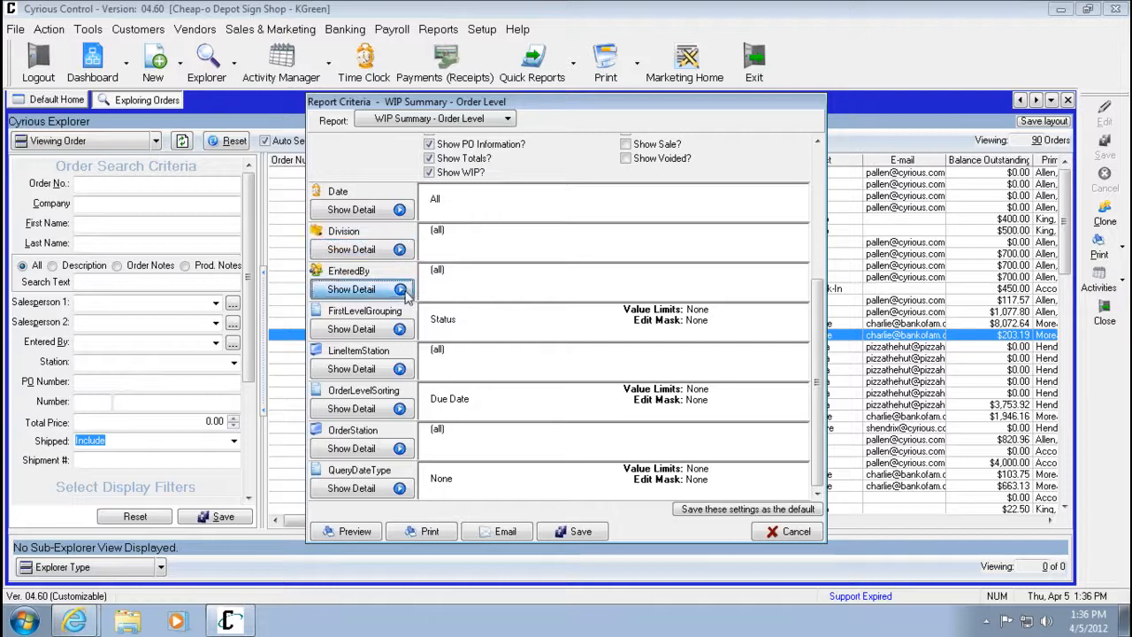
Restrict the Entered By criterion to three selected employees instead of all, then collapse it.
left_click(398, 289)
left_click_drag(583, 325, 591, 345)
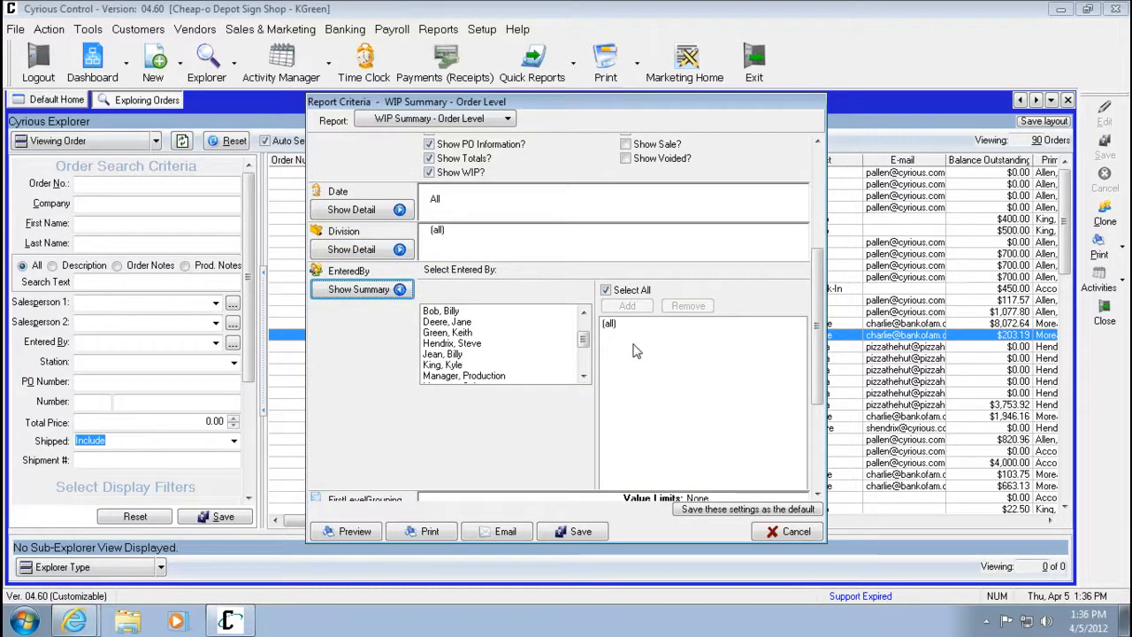
left_click(633, 292)
left_click(431, 322)
double_click(440, 322)
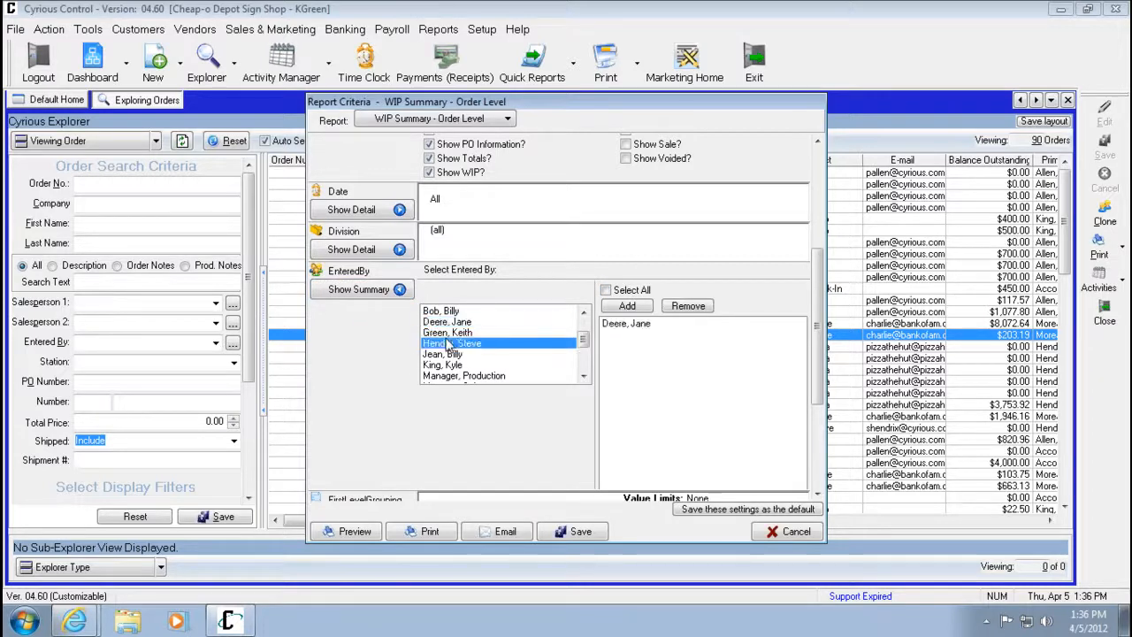
double_click(452, 343)
double_click(442, 365)
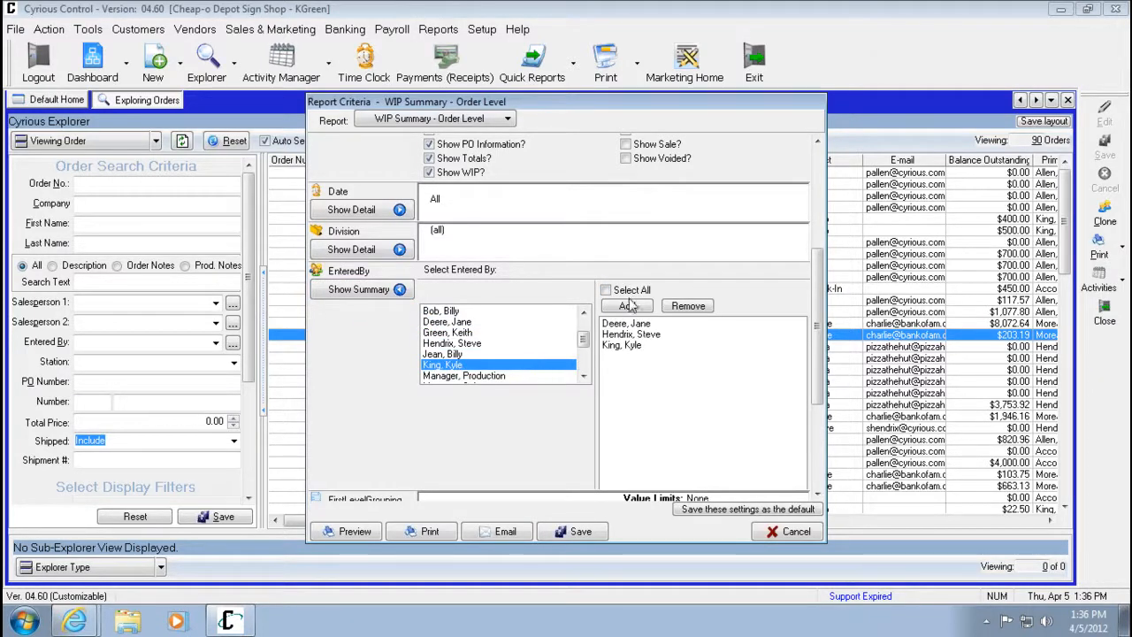
left_click(398, 293)
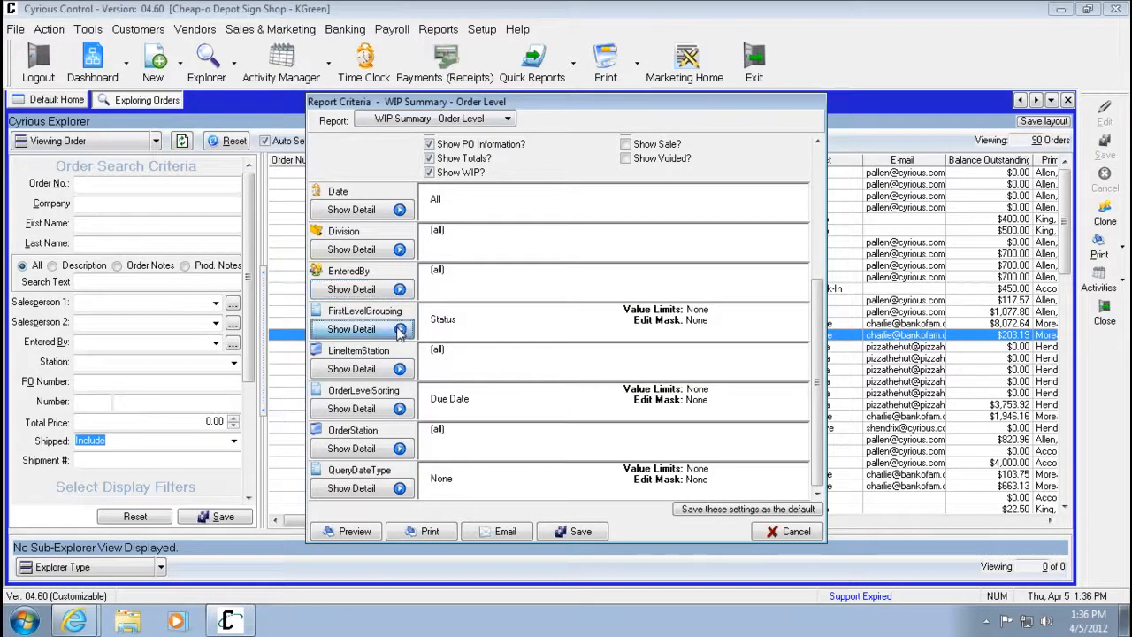
Set the first-level grouping to Company.
left_click(399, 329)
scroll(822, 385, "down", 1)
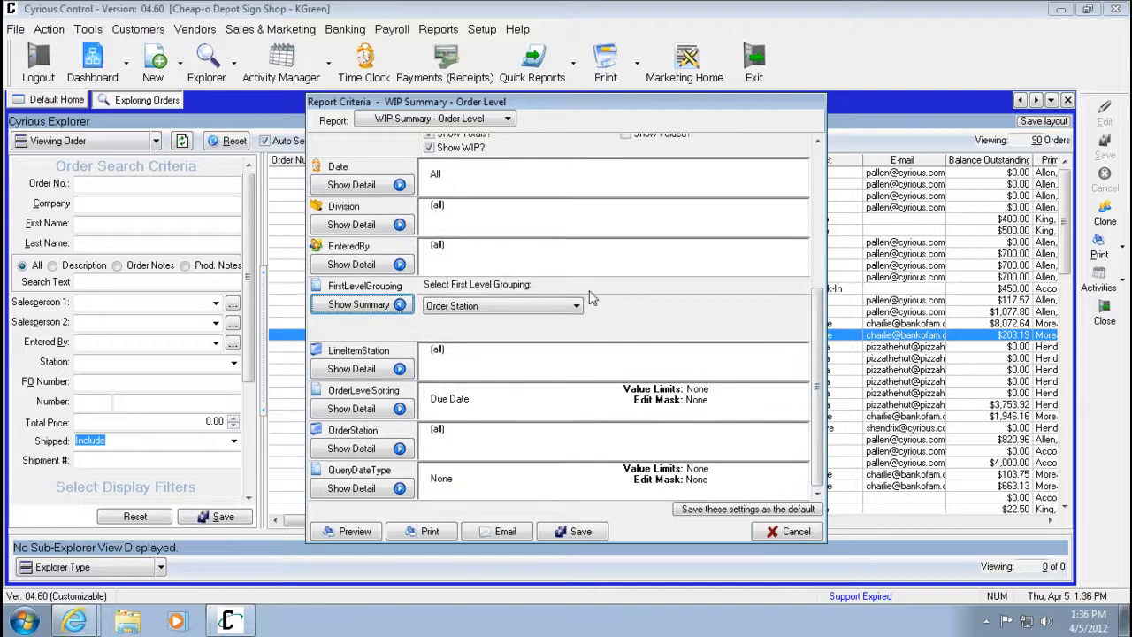
left_click(553, 306)
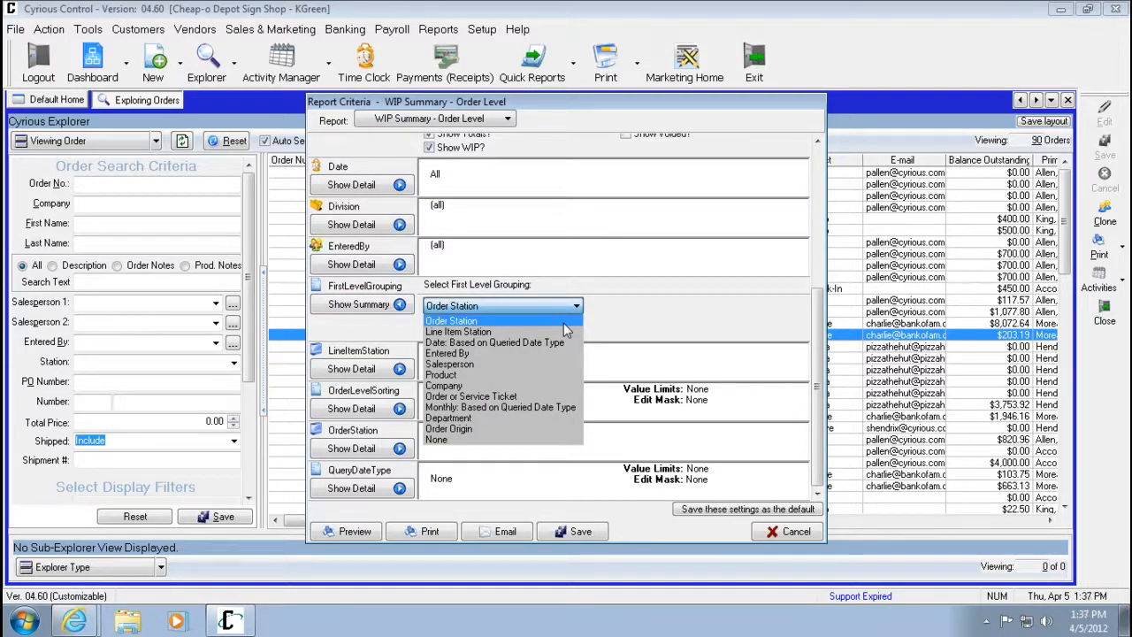
left_click(525, 387)
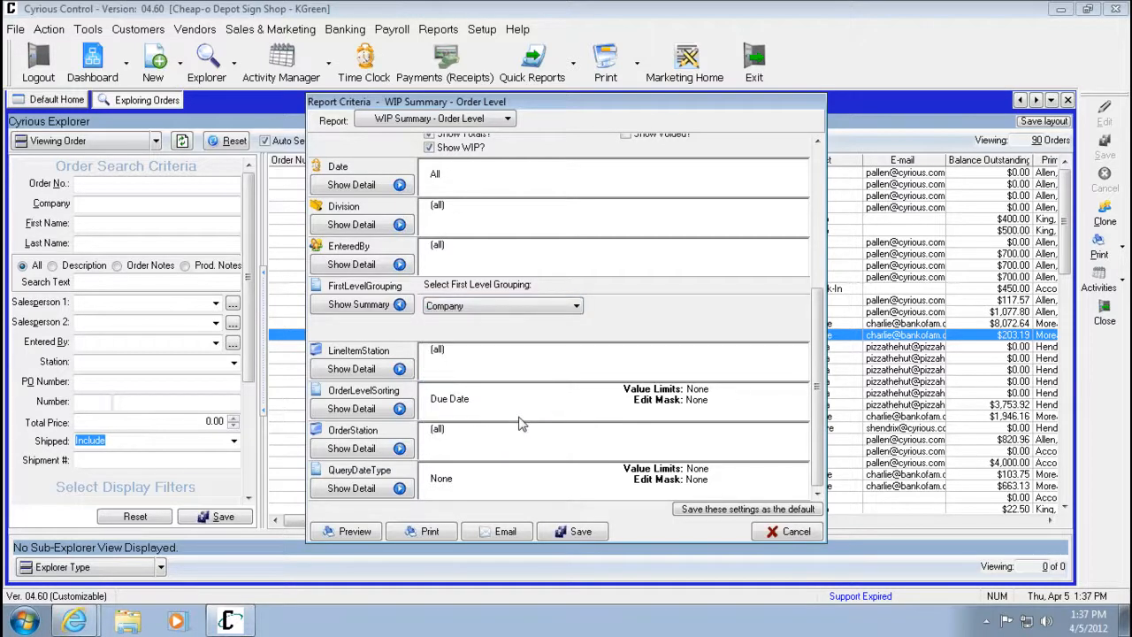
Expand the Line Item Station criterion to review its station list, then collapse it.
left_click(396, 369)
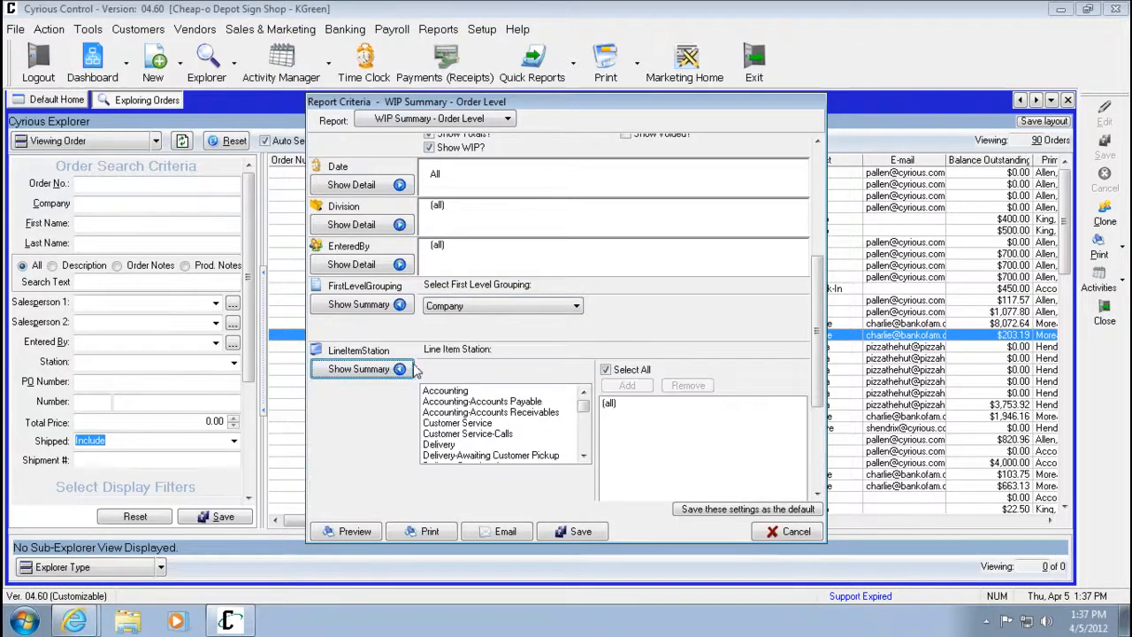
left_click_drag(817, 260, 817, 275)
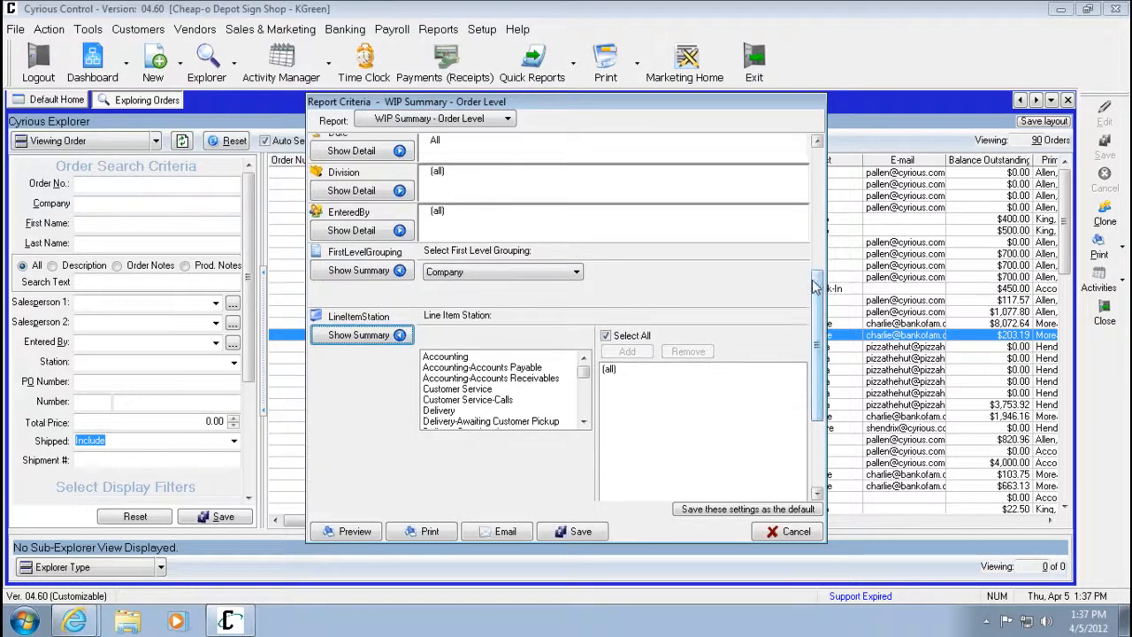
left_click_drag(827, 345, 835, 216)
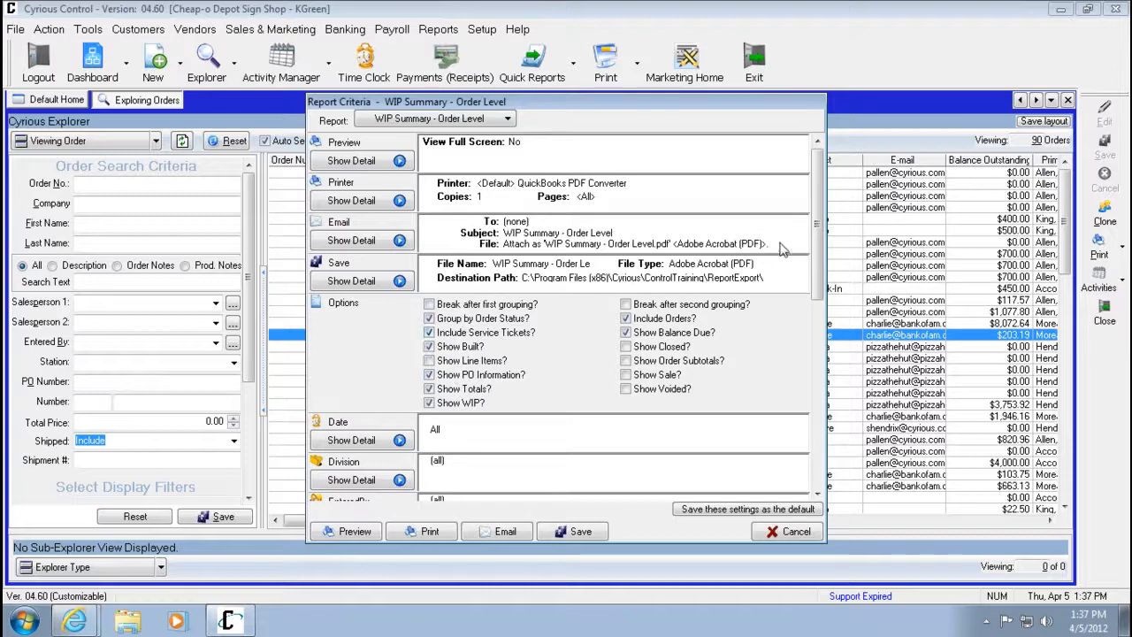
left_click_drag(817, 229, 824, 410)
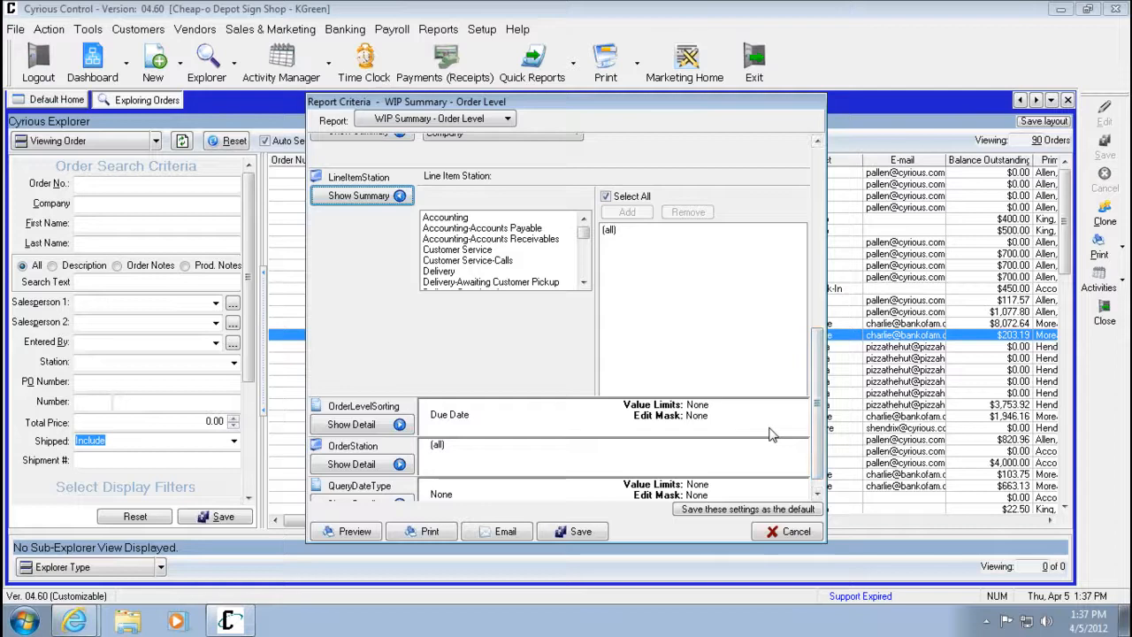
left_click(395, 198)
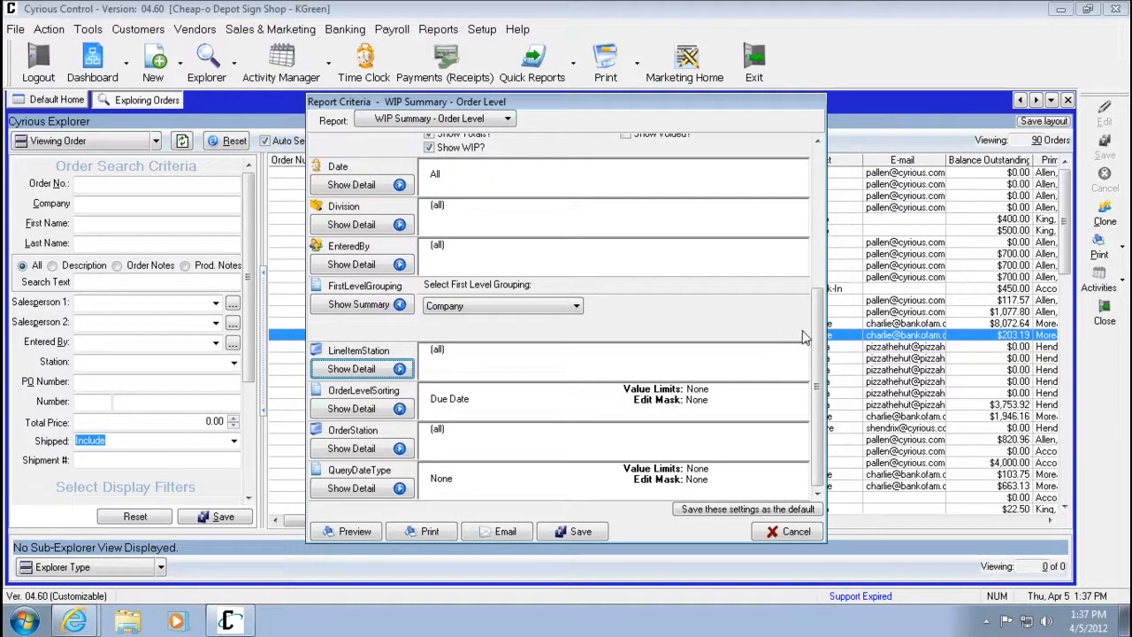
Open the Order Level Sorting choices and keep Due Date as the sort order.
left_click(399, 410)
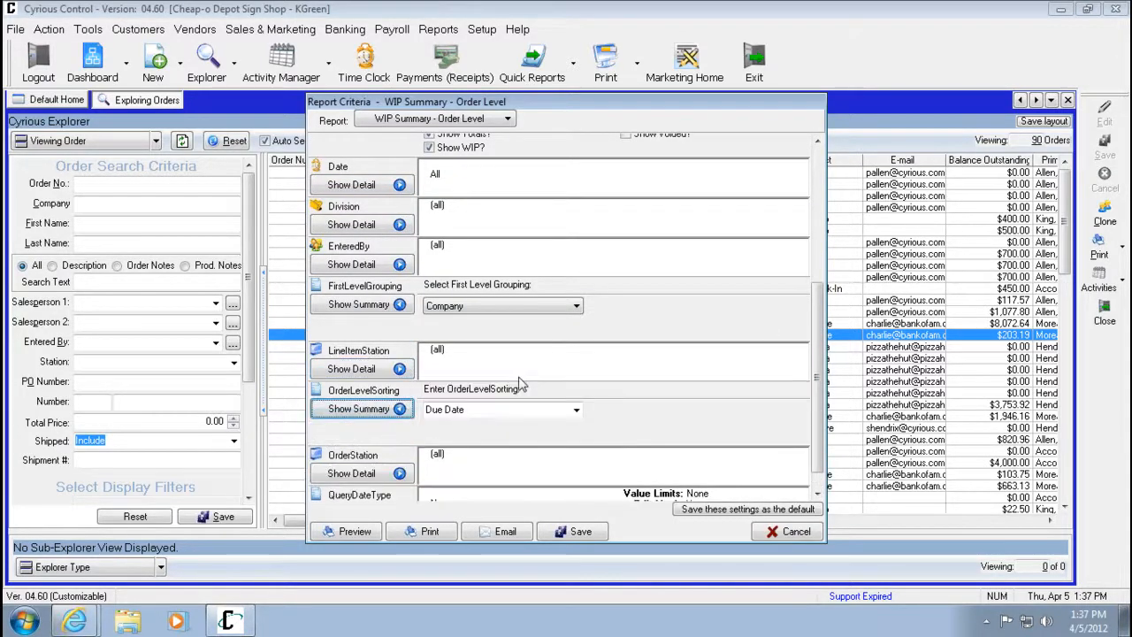
scroll(814, 340, "down", 1)
left_click(576, 385)
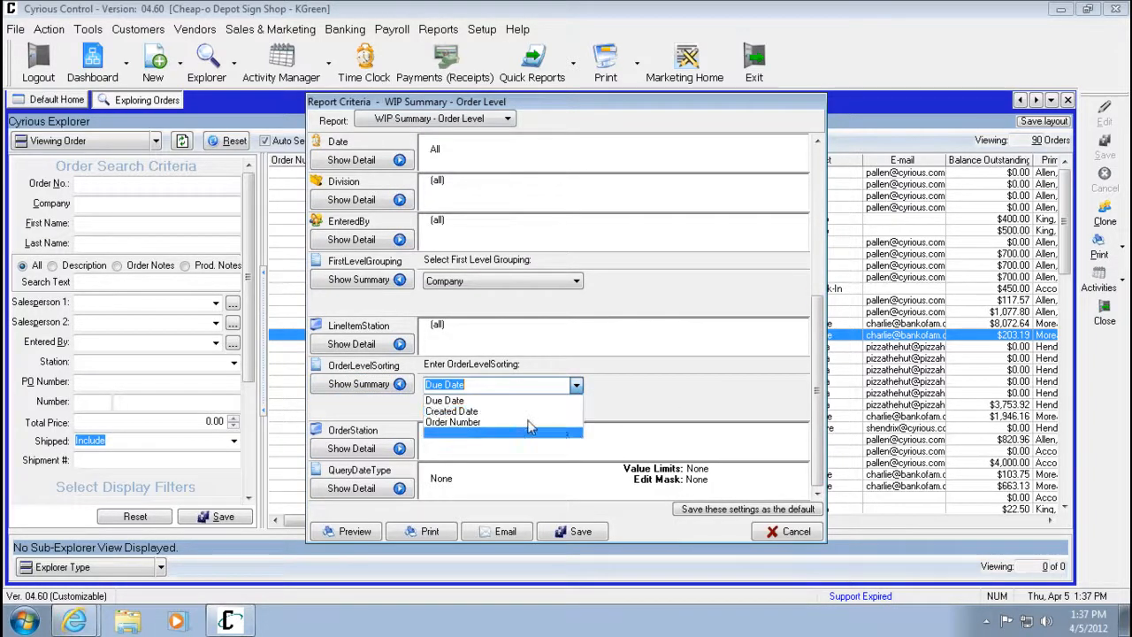
left_click(475, 400)
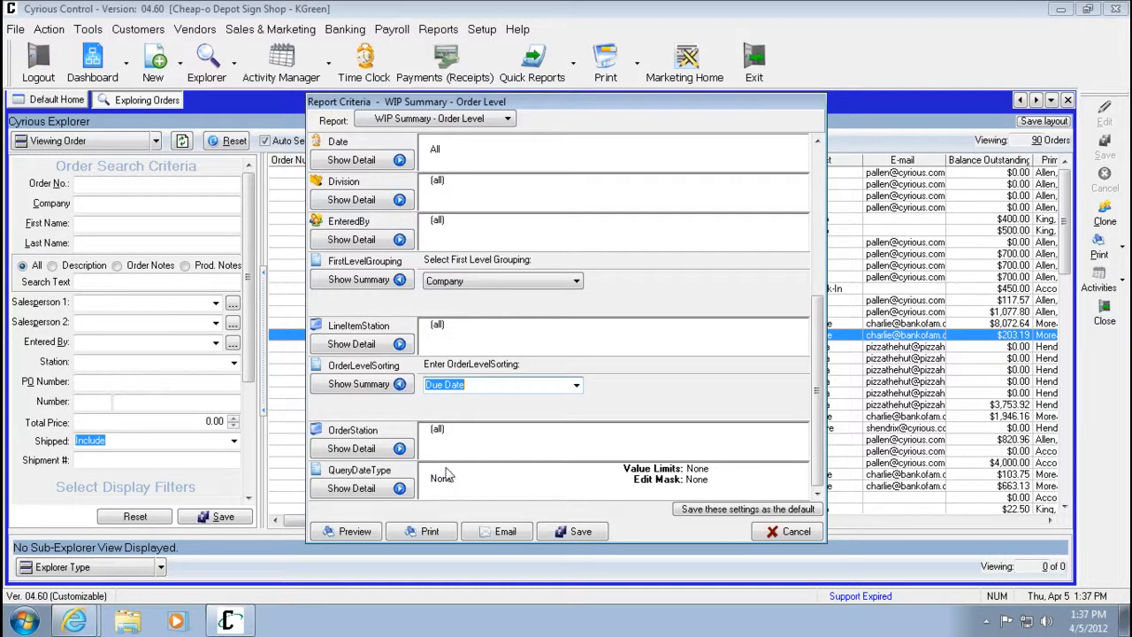
Expand the Order Station criterion to view its station list.
left_click(399, 449)
scroll(748, 382, "down", 3)
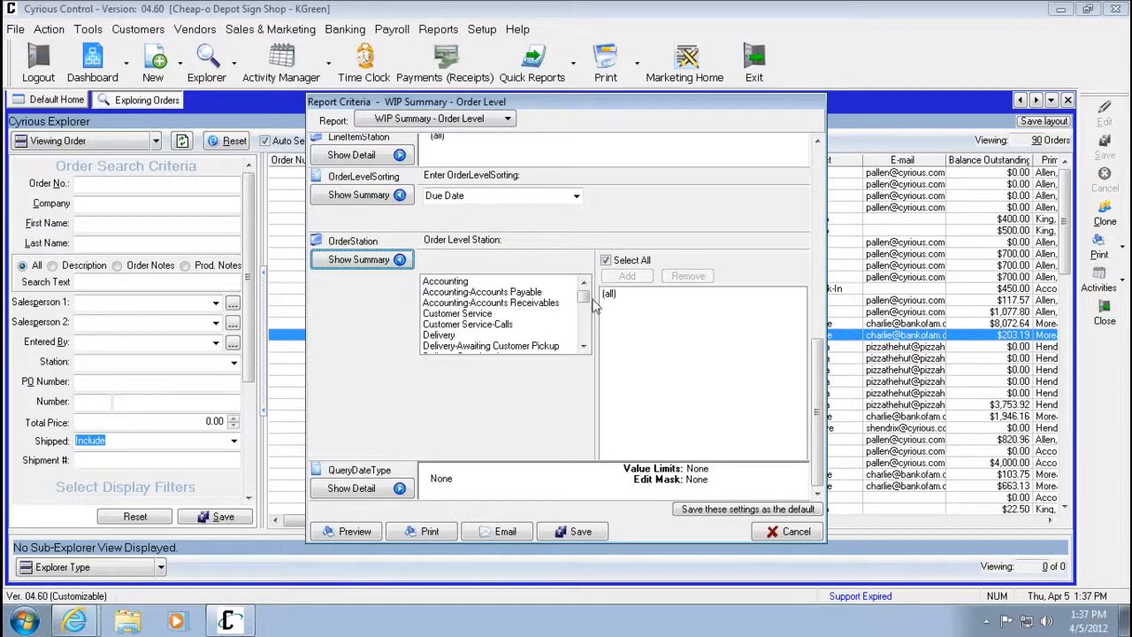
Scroll through the Order Station list of stations, then collapse the Order Station criterion.
left_click(584, 346)
left_click(584, 346)
left_click(583, 346)
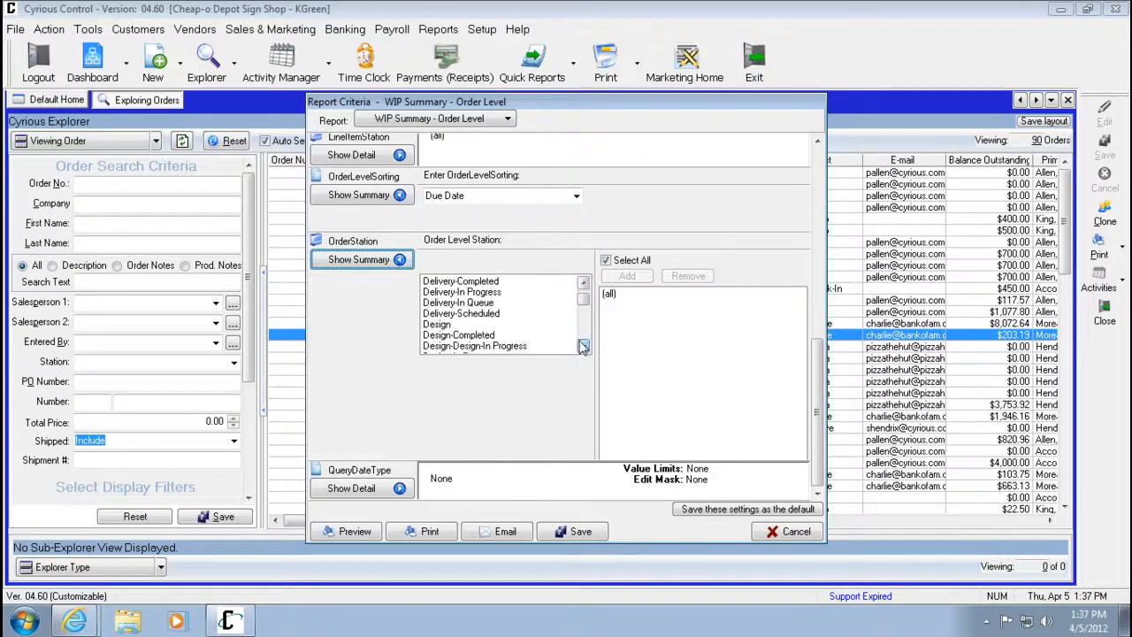
left_click(584, 346)
left_click(583, 346)
left_click(583, 346)
left_click(584, 346)
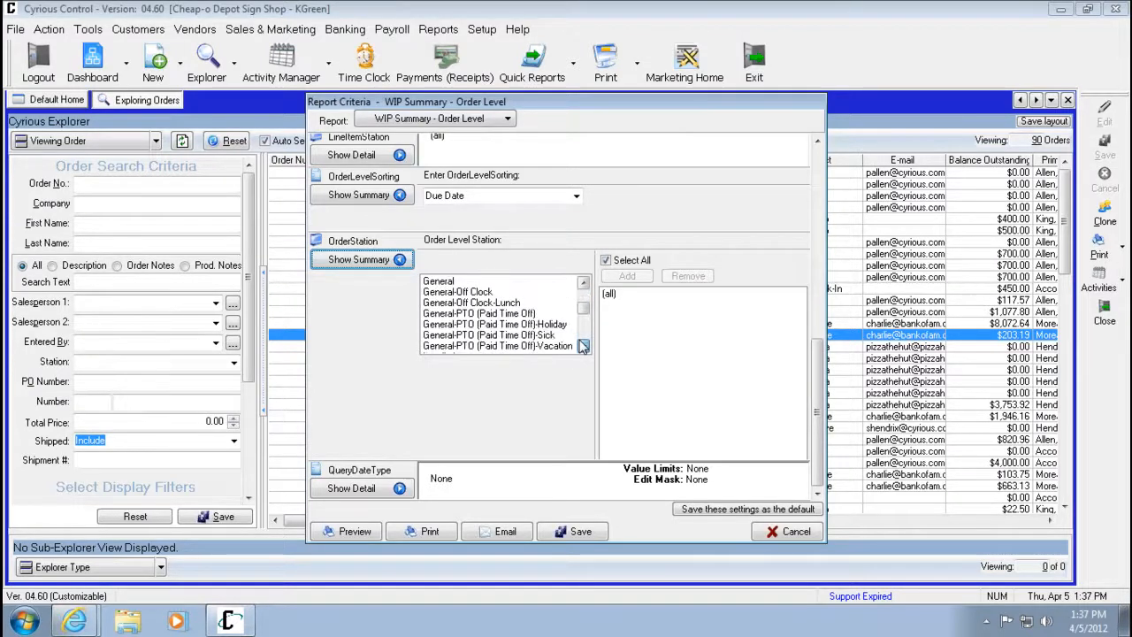
left_click(583, 346)
left_click(584, 346)
left_click(584, 346)
left_click(584, 345)
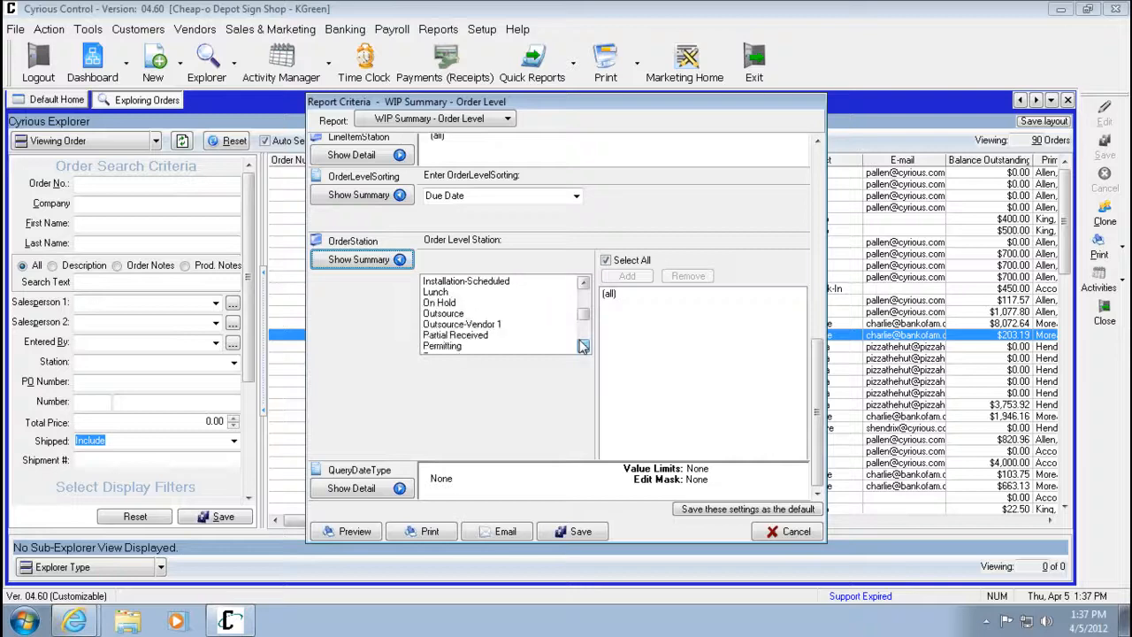
left_click(583, 346)
left_click(584, 346)
left_click(380, 259)
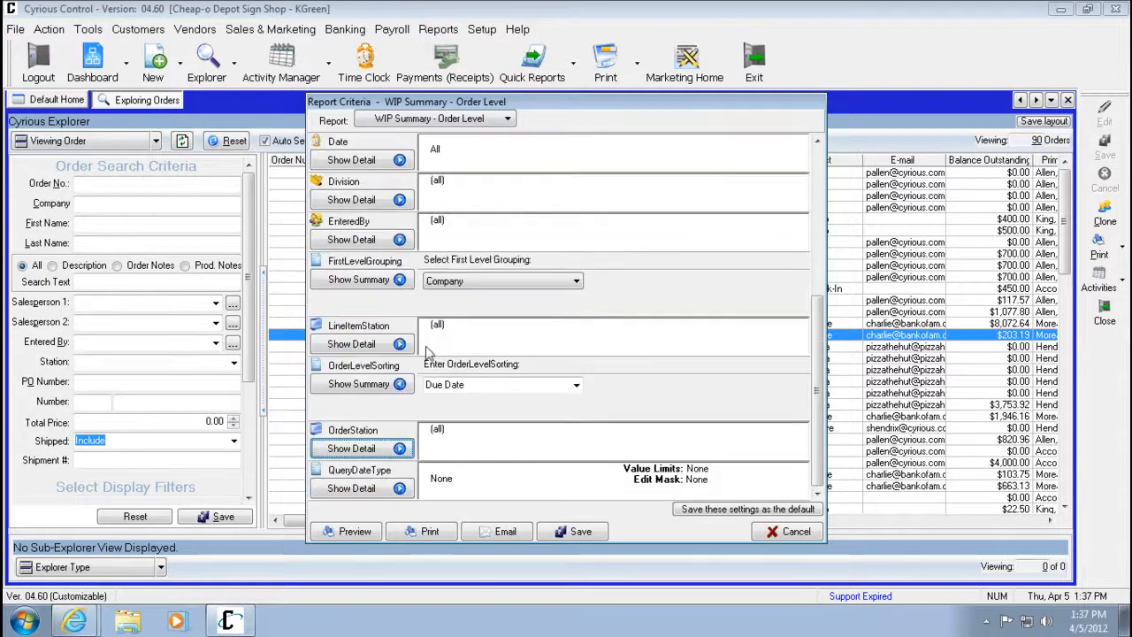
Preview the WIP Summary - Order Level report and page through its pages.
left_click(358, 531)
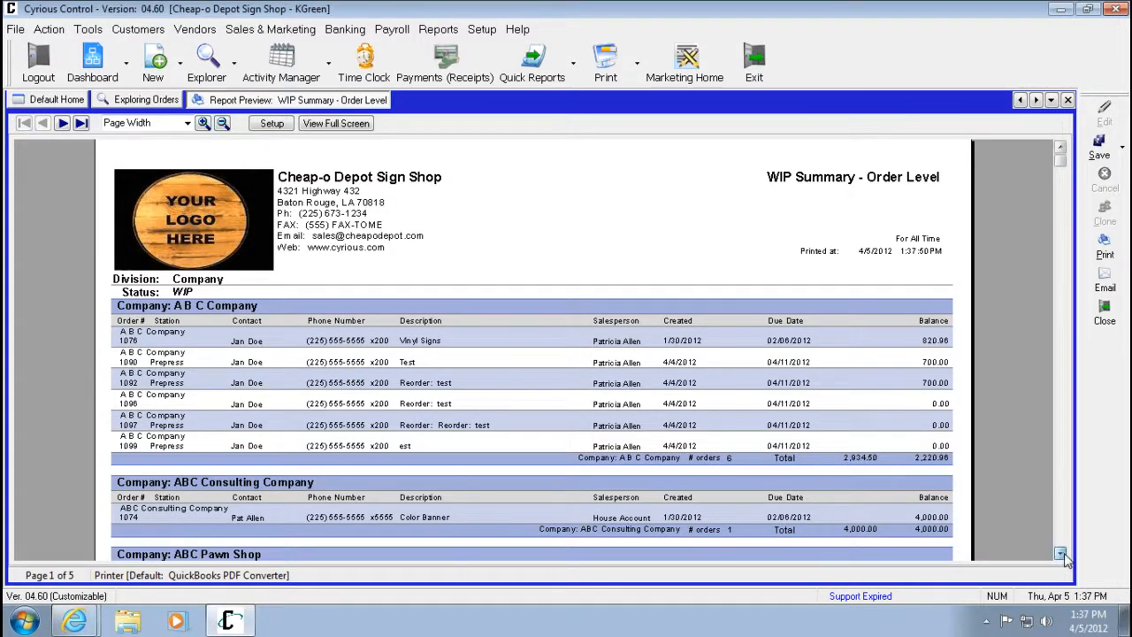
scroll(1060, 549, "down", 5)
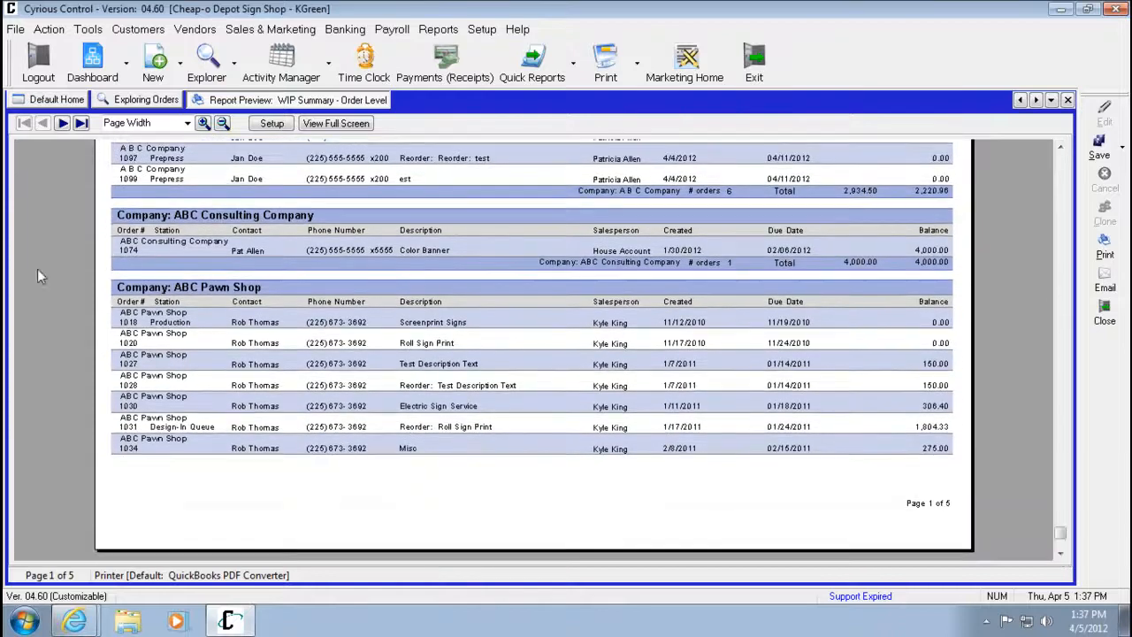
left_click(80, 123)
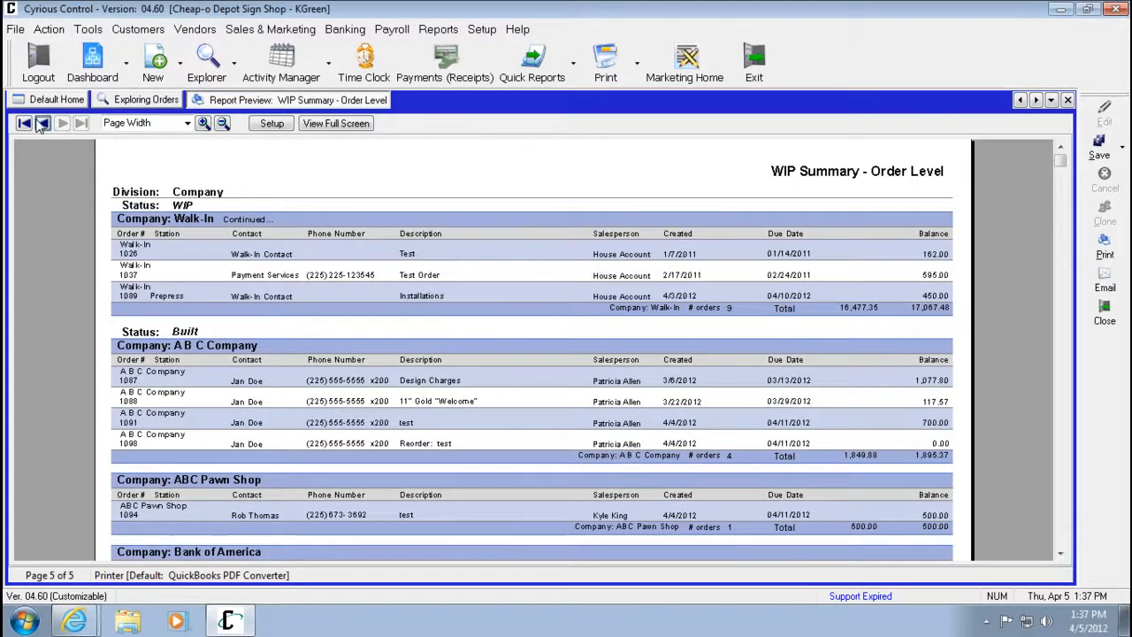
left_click(41, 124)
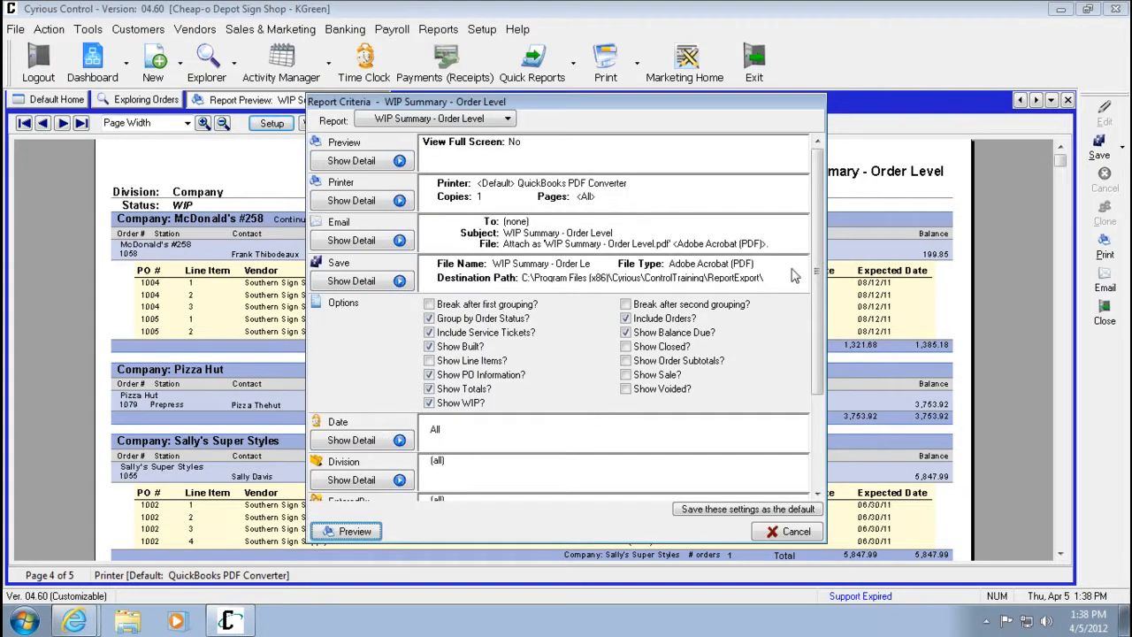
Change the first-level grouping to Salesperson and preview the report again.
scroll(809, 265, "down", 3)
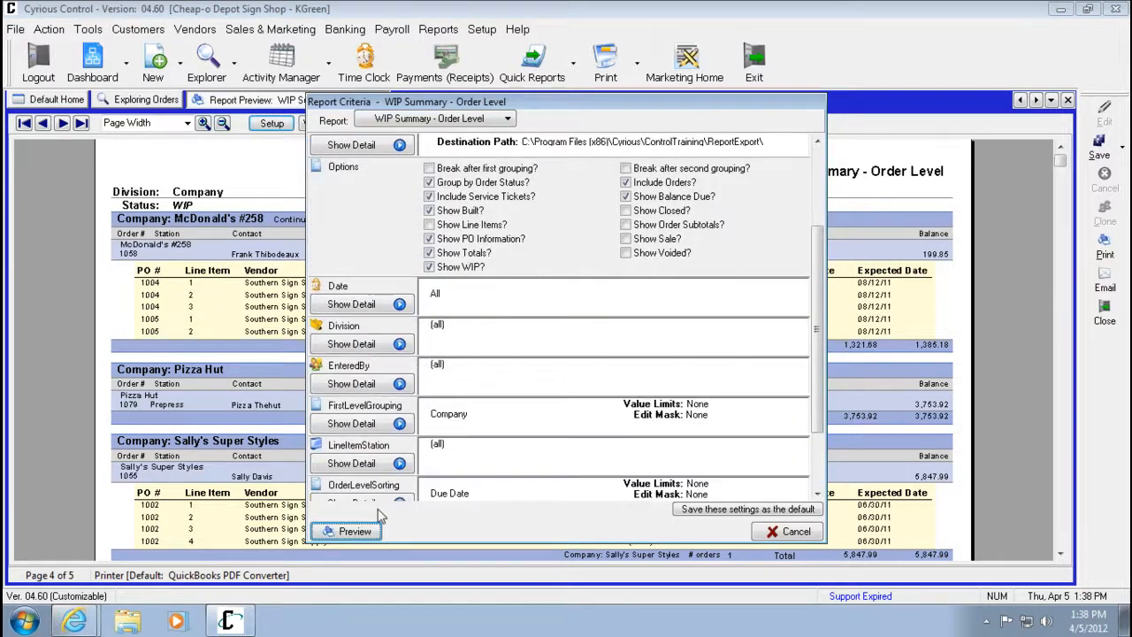
left_click(400, 423)
left_click(510, 426)
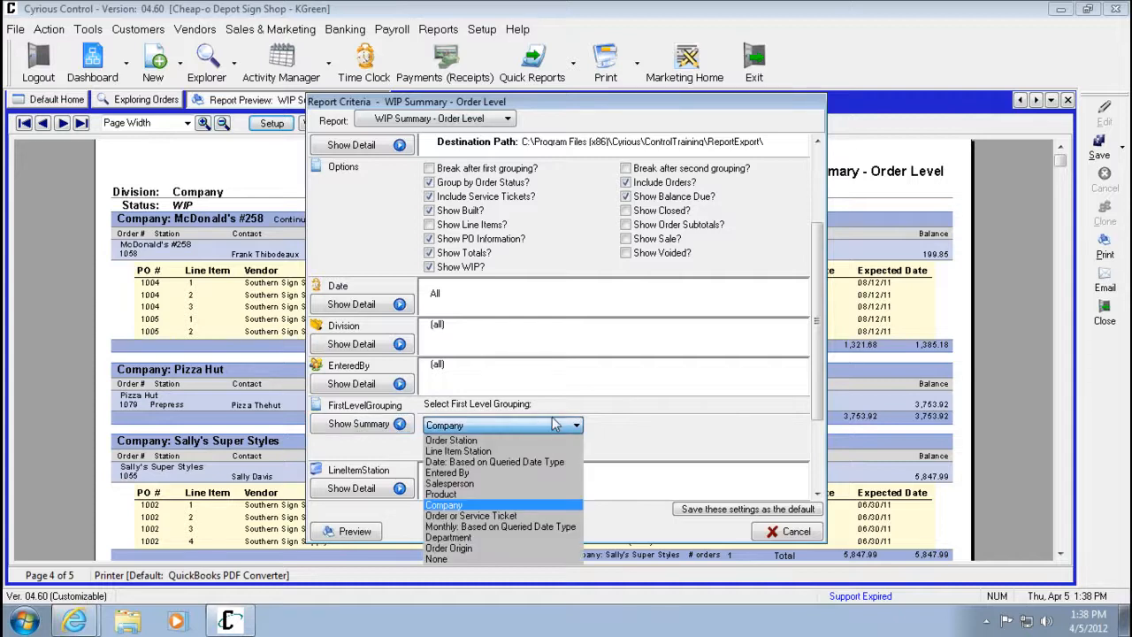
left_click(533, 484)
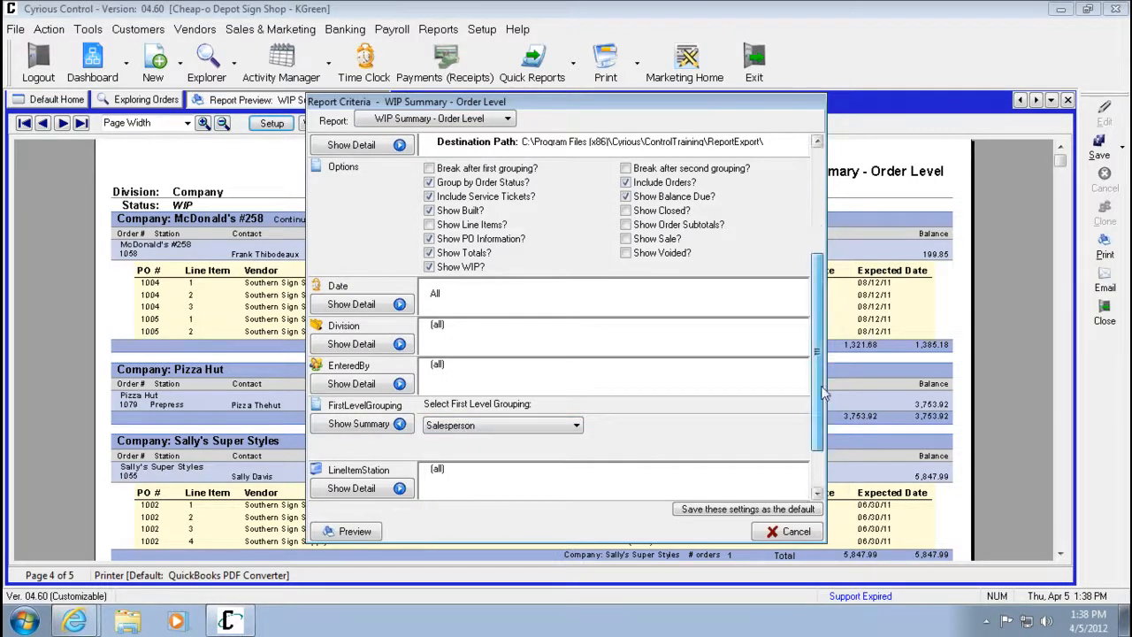
scroll(831, 305, "down", 3)
left_click(357, 533)
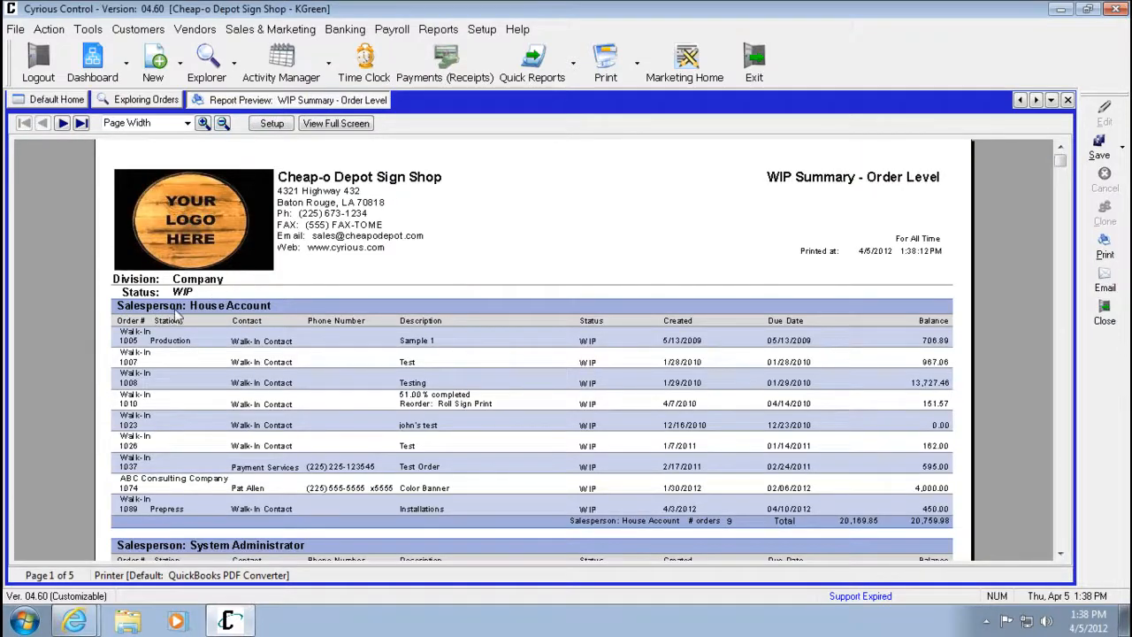
Page through the salesperson-grouped report, then close the report preview.
left_click(62, 123)
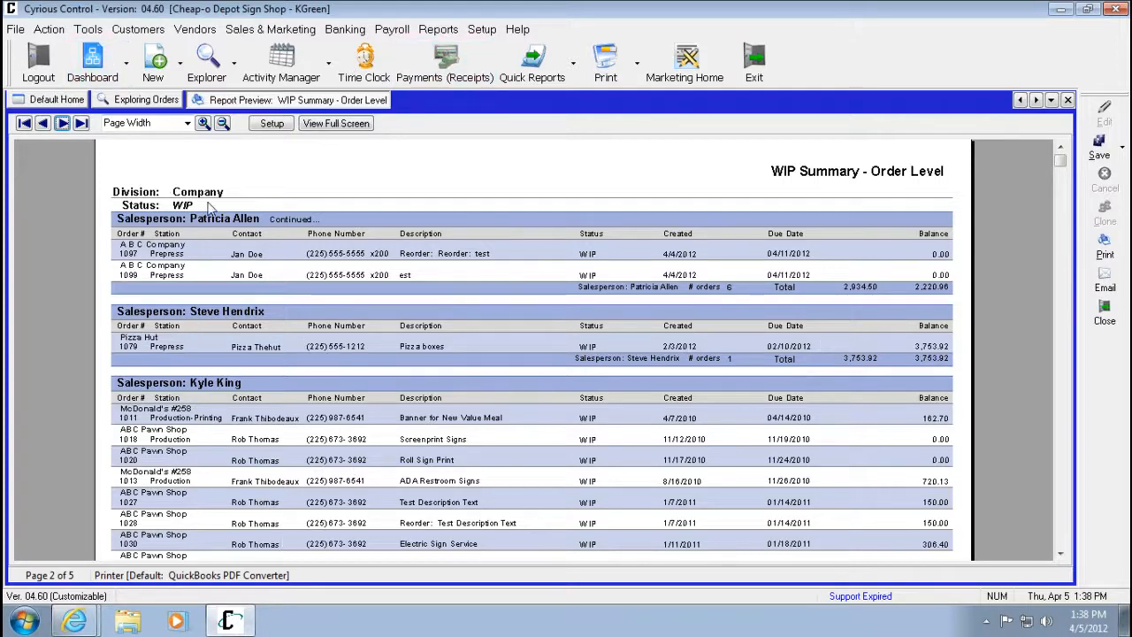
left_click(63, 123)
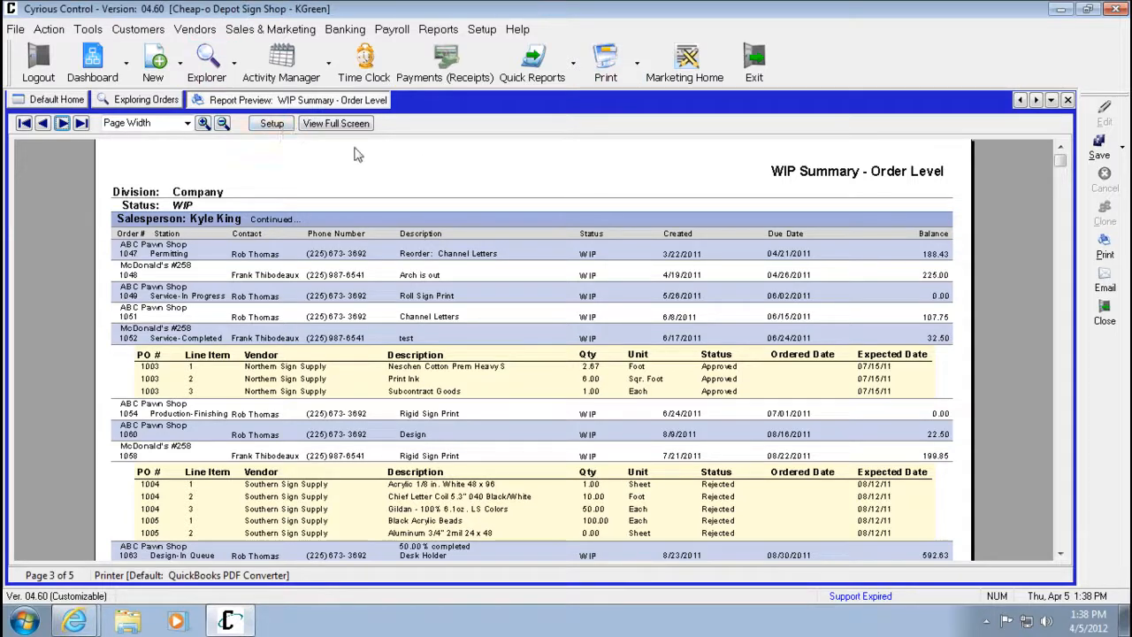
left_click(1067, 100)
Open the Sales Report from the sales reports.
left_click(482, 31)
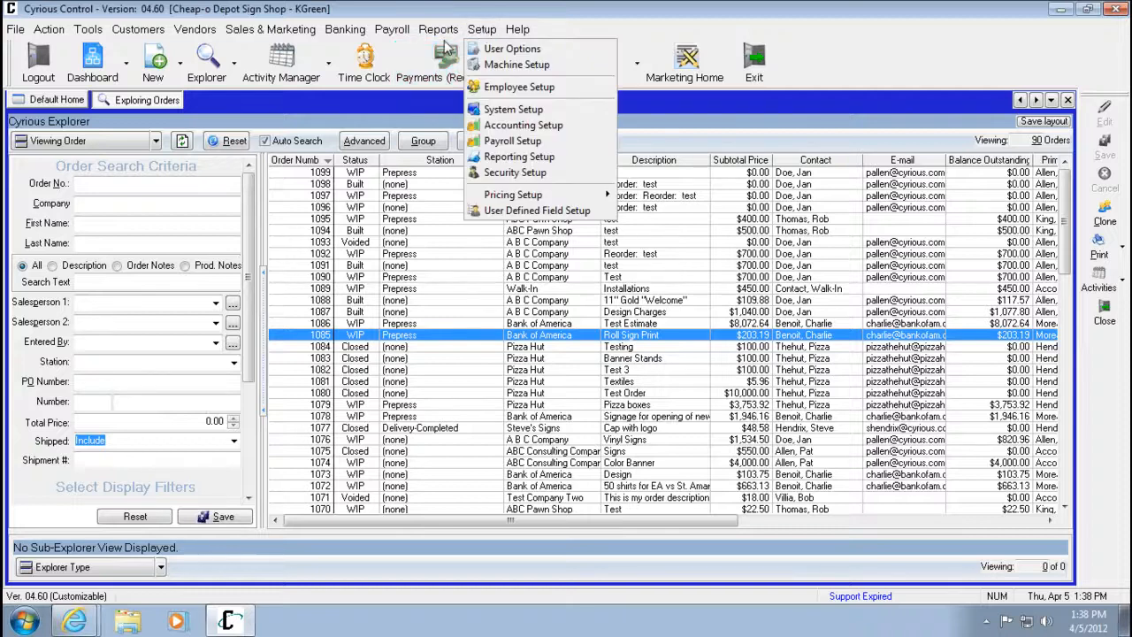
mouse_move(438, 29)
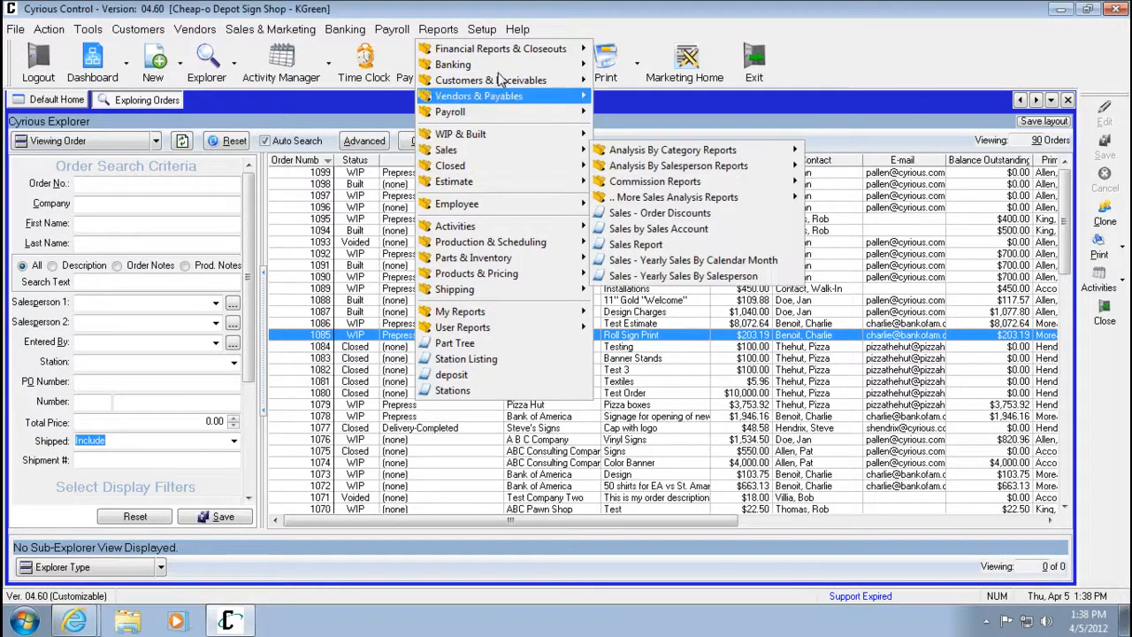
mouse_move(526, 133)
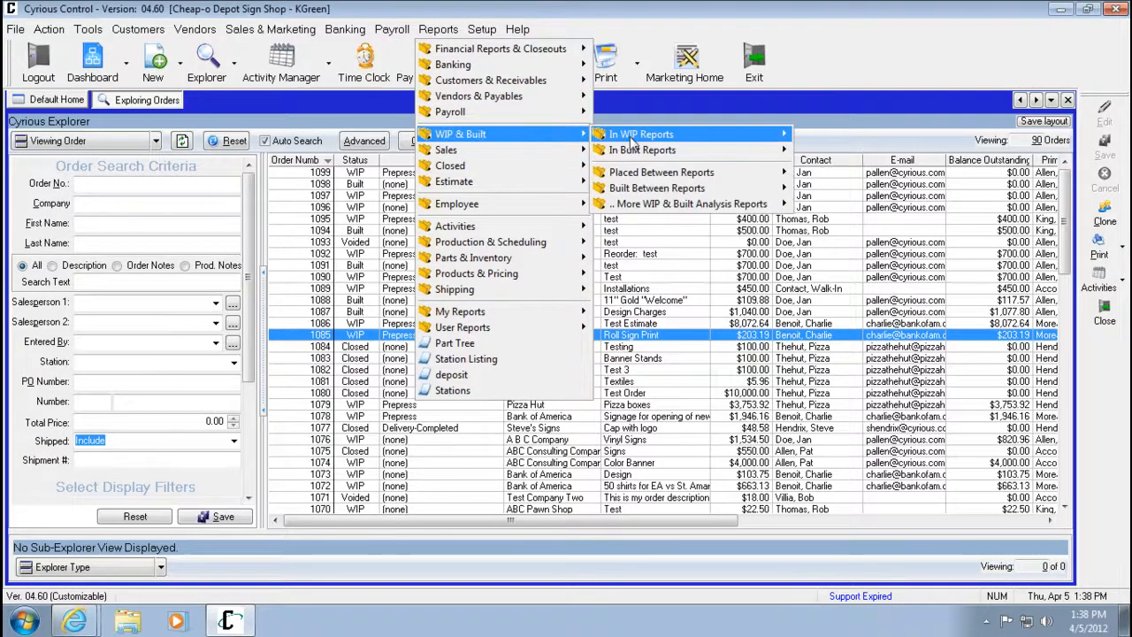
mouse_move(683, 138)
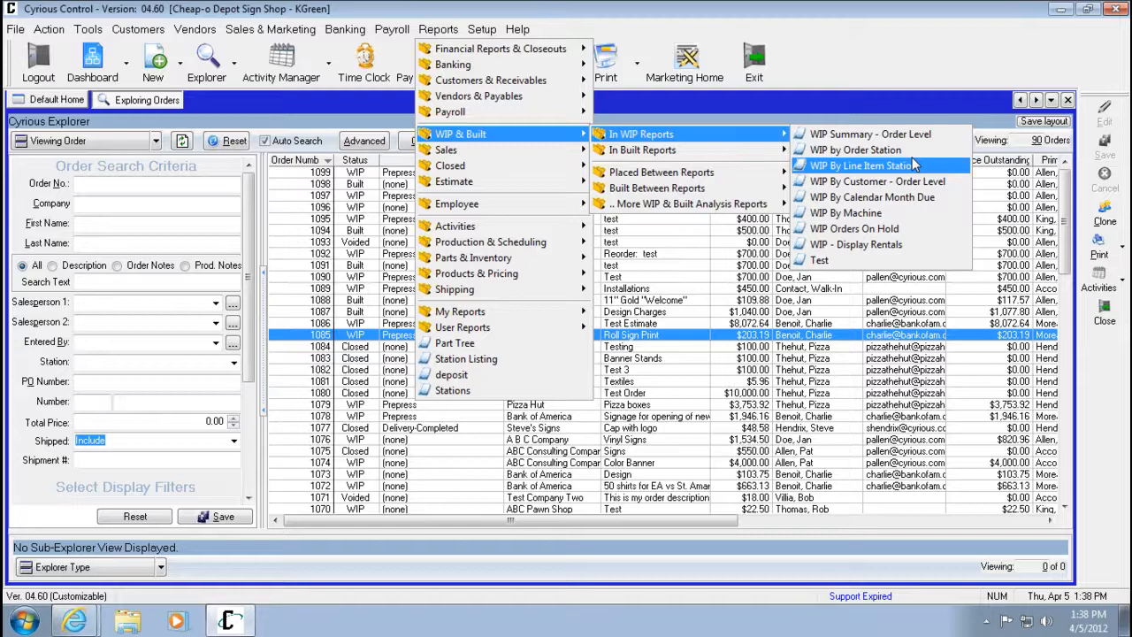
key("Up")
mouse_move(503, 152)
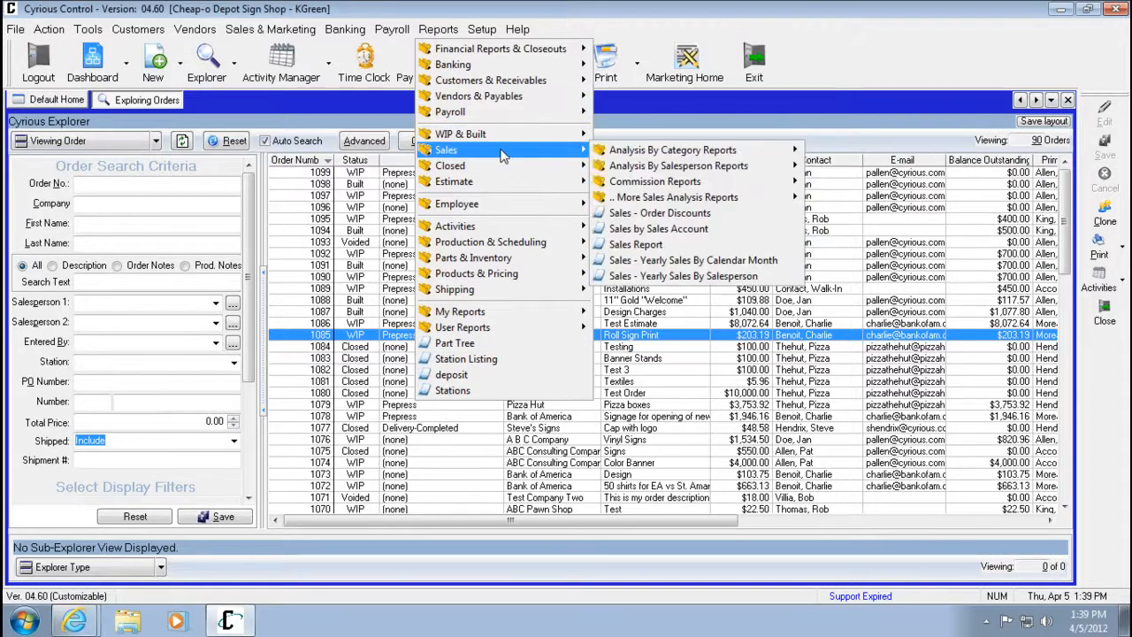
left_click(675, 247)
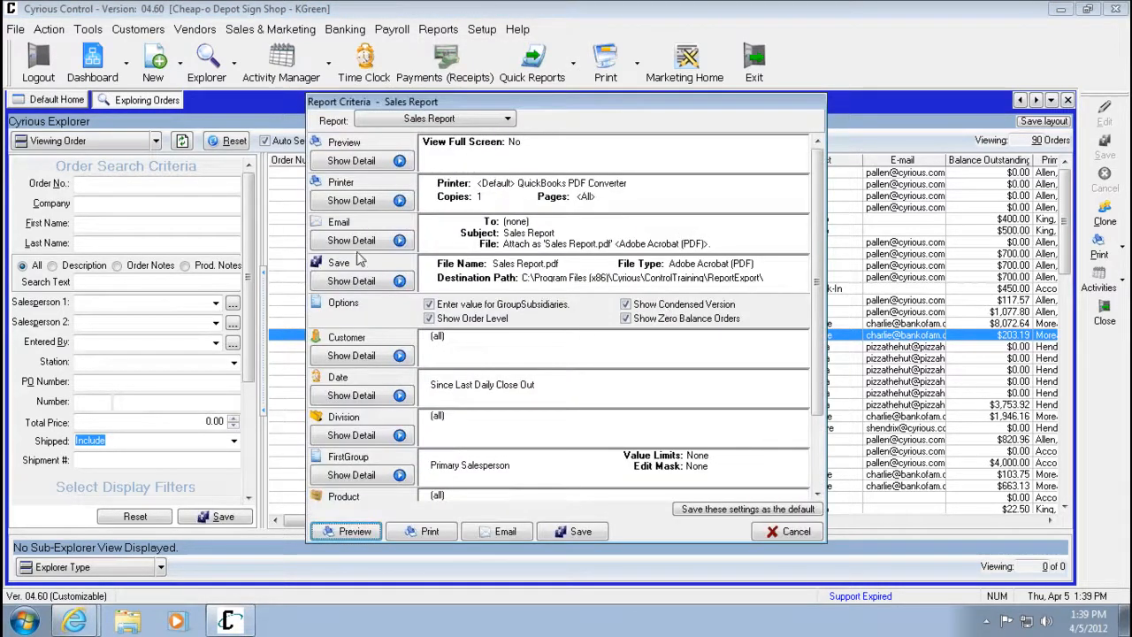
Try selecting ABC Pawn Shop and ABC Printing as the report's customers in the company explorer, then cancel.
left_click_drag(817, 279, 820, 345)
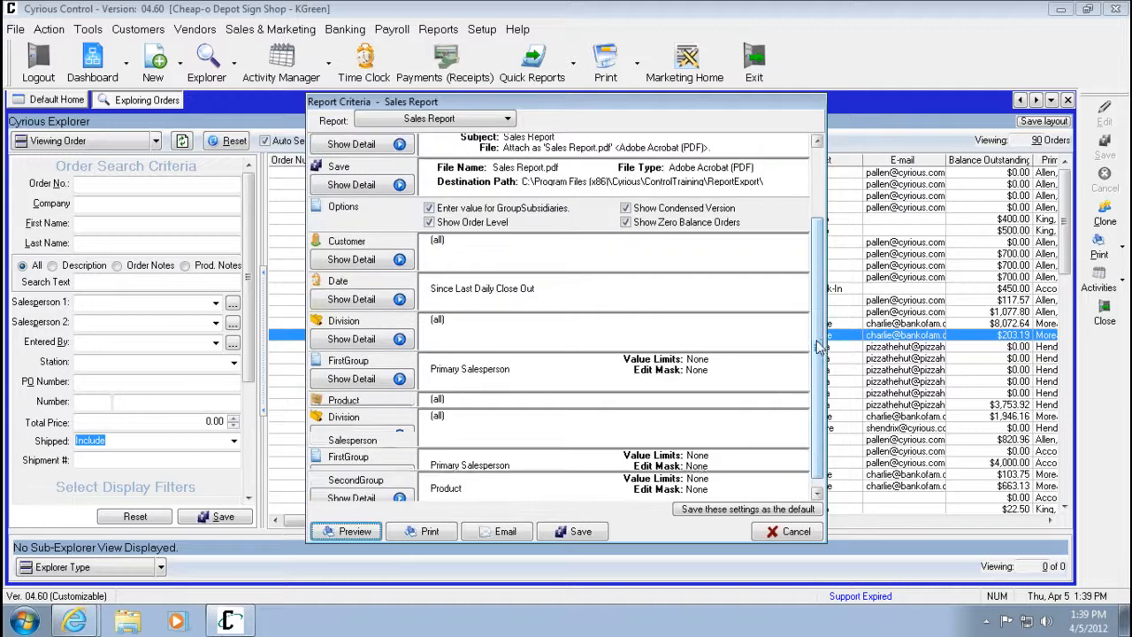
left_click(400, 260)
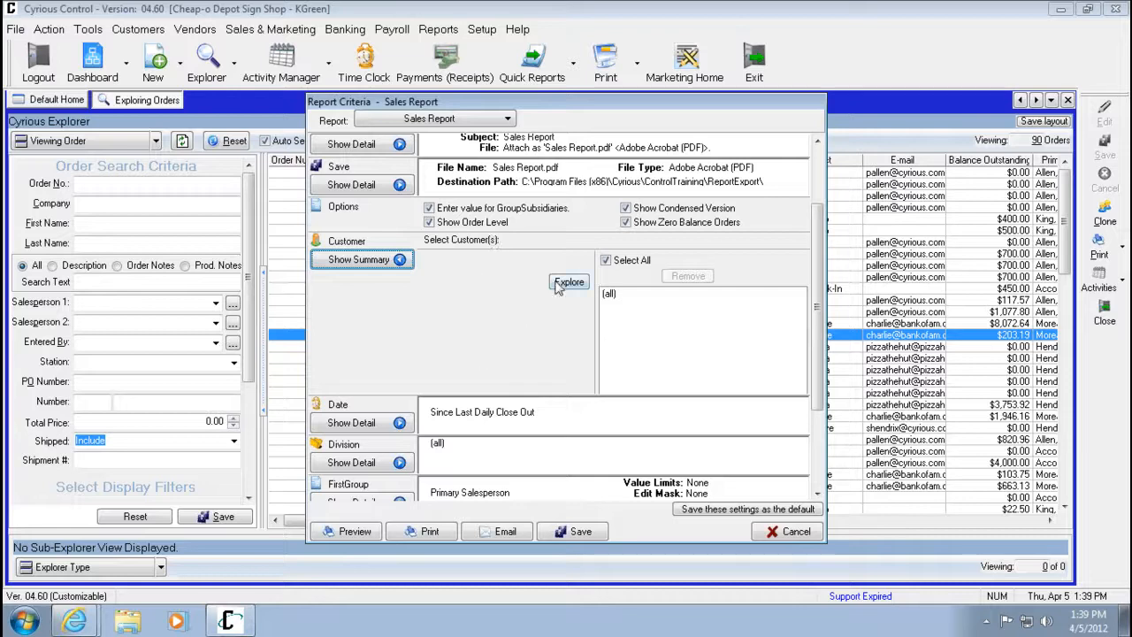
left_click(563, 283)
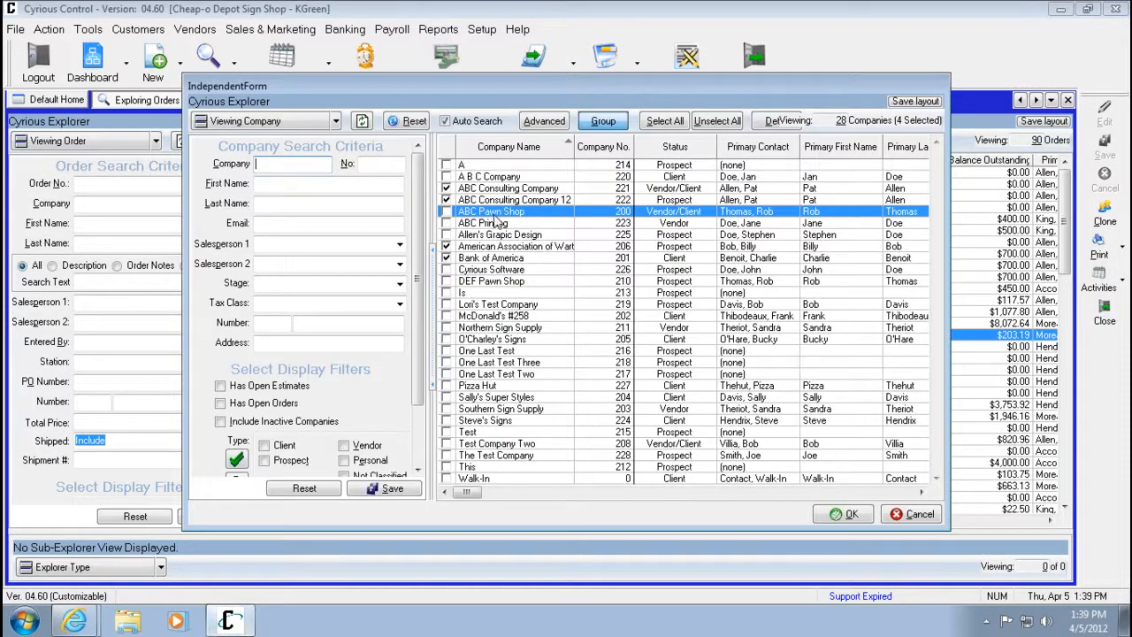
left_click(619, 126)
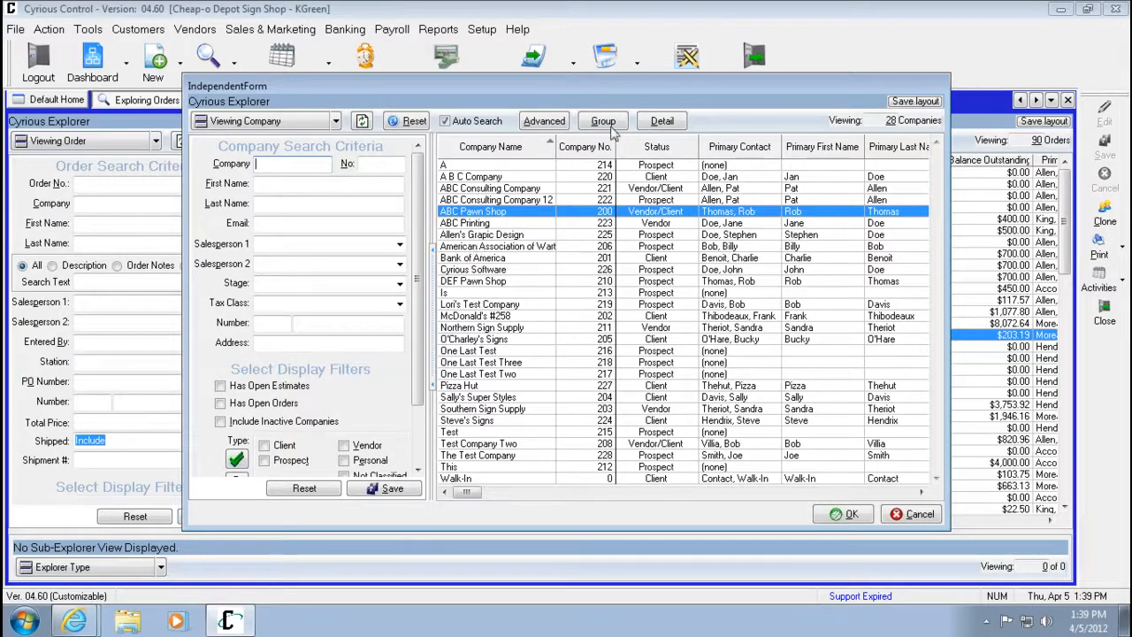
left_click(604, 123)
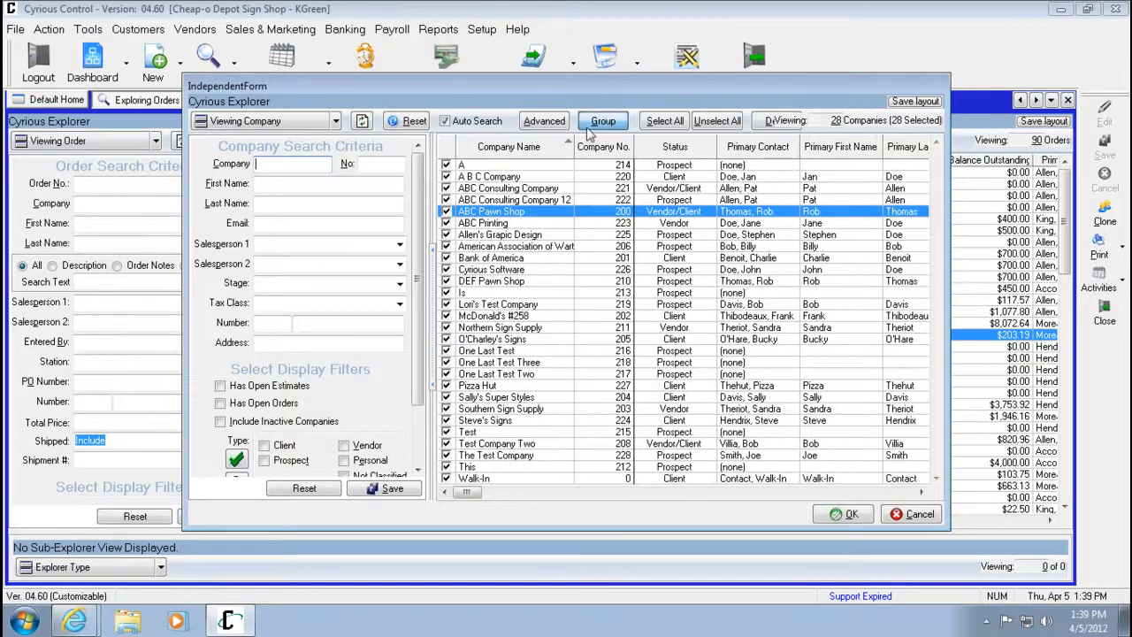
left_click(713, 124)
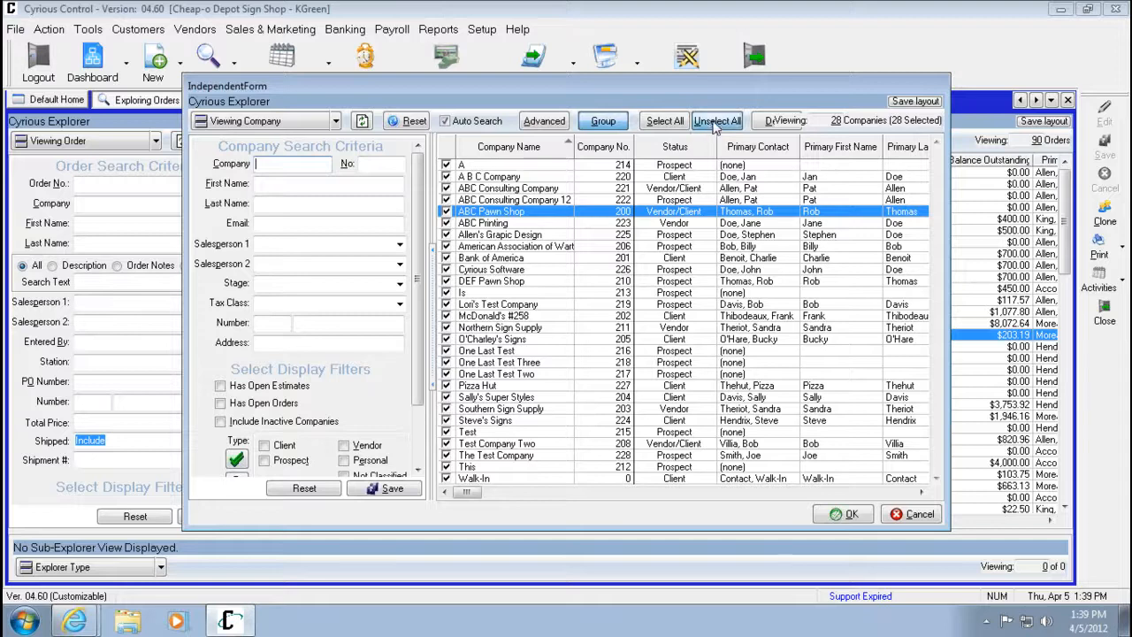
left_click(447, 212)
left_click(447, 223)
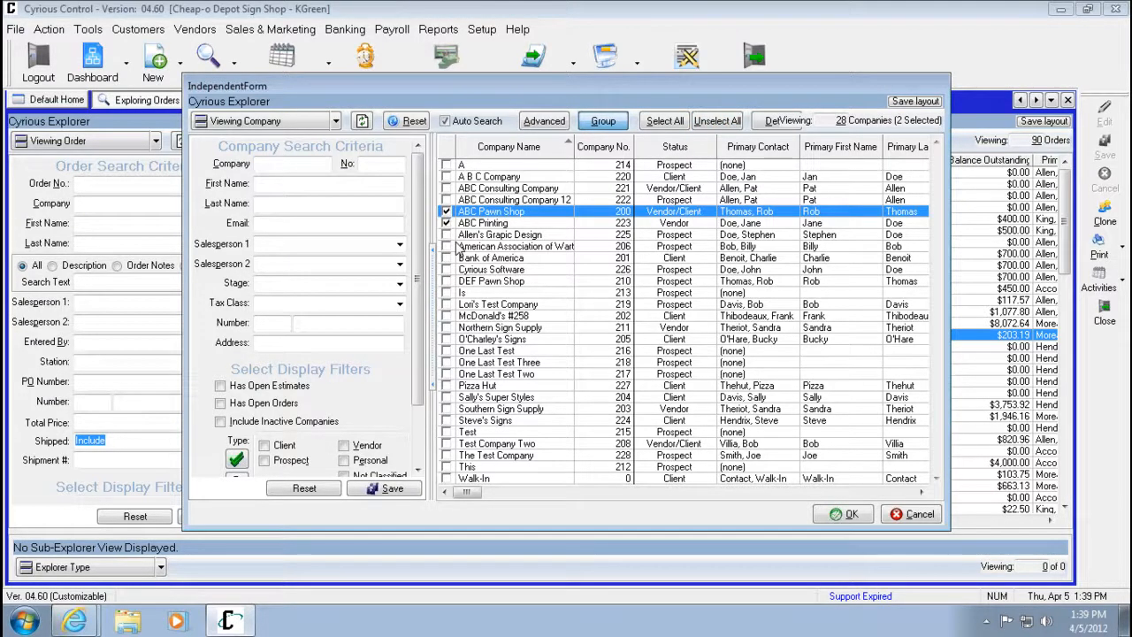
left_click(917, 515)
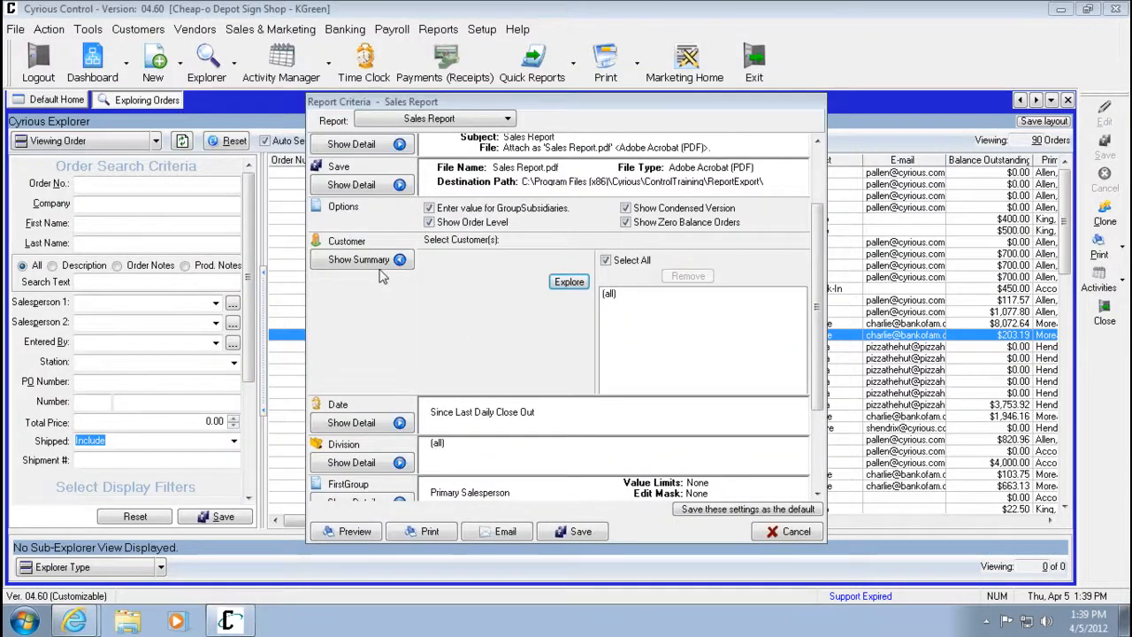
Set the Sales Report's date range to All.
left_click(398, 299)
left_click(500, 306)
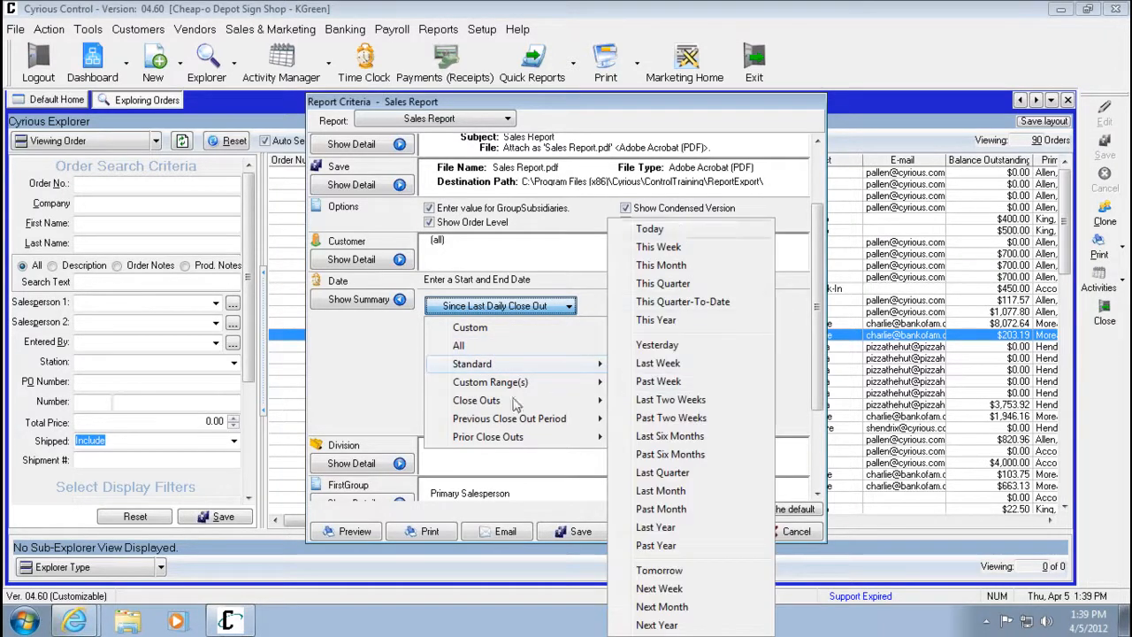
left_click(495, 327)
left_click(497, 306)
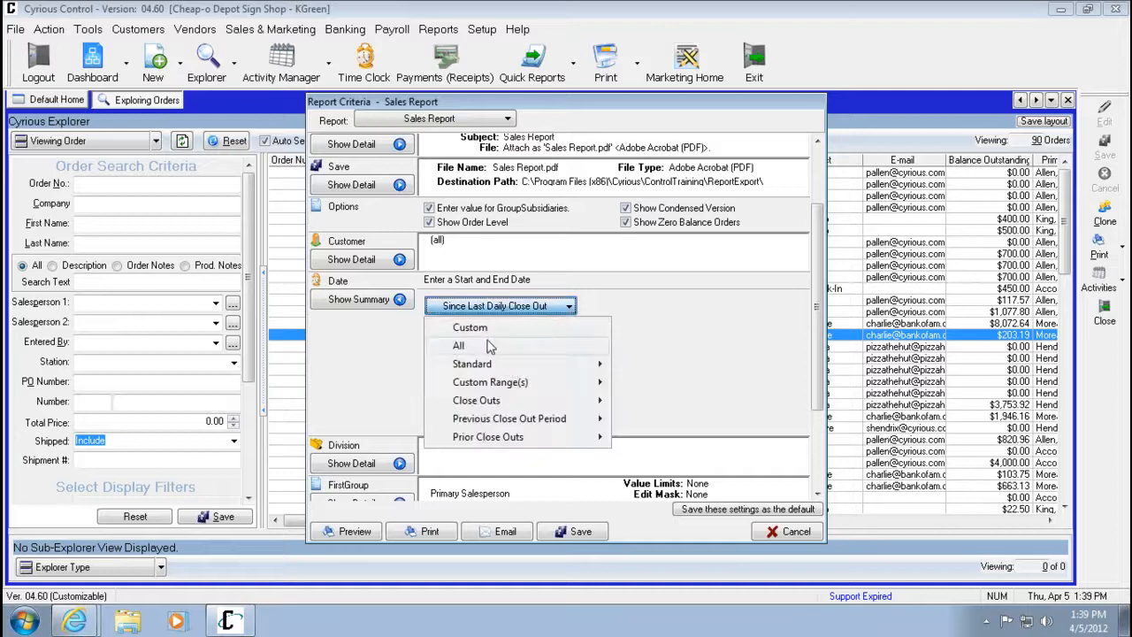
left_click(490, 345)
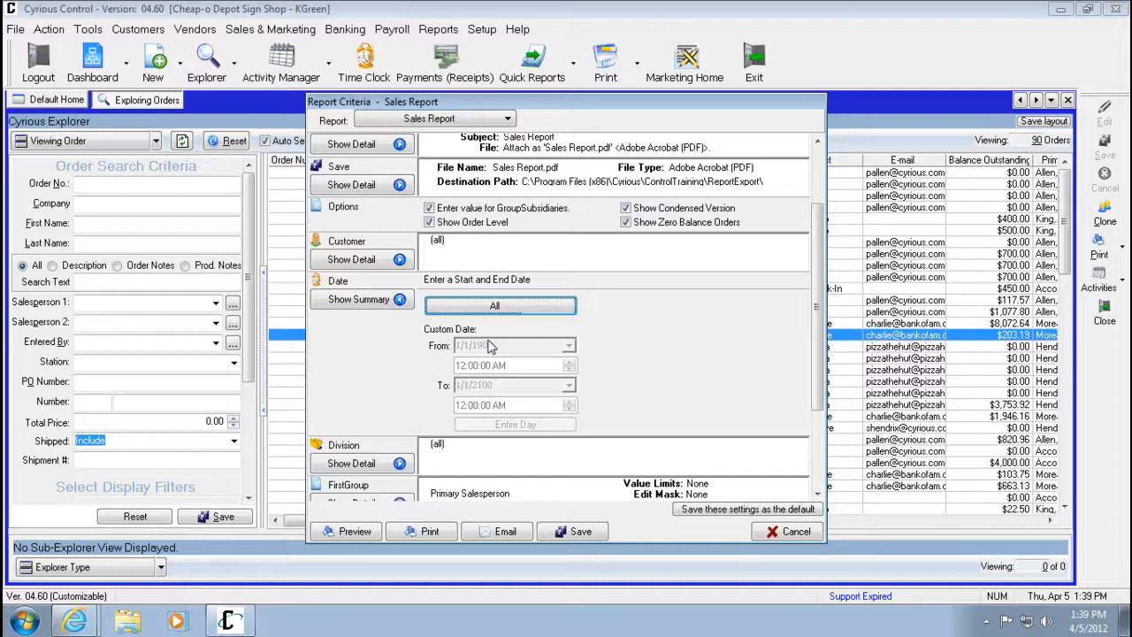
Review the Division criterion's list of divisions, then expand the FirstGroup criterion.
left_click(390, 464)
left_click_drag(816, 265, 818, 329)
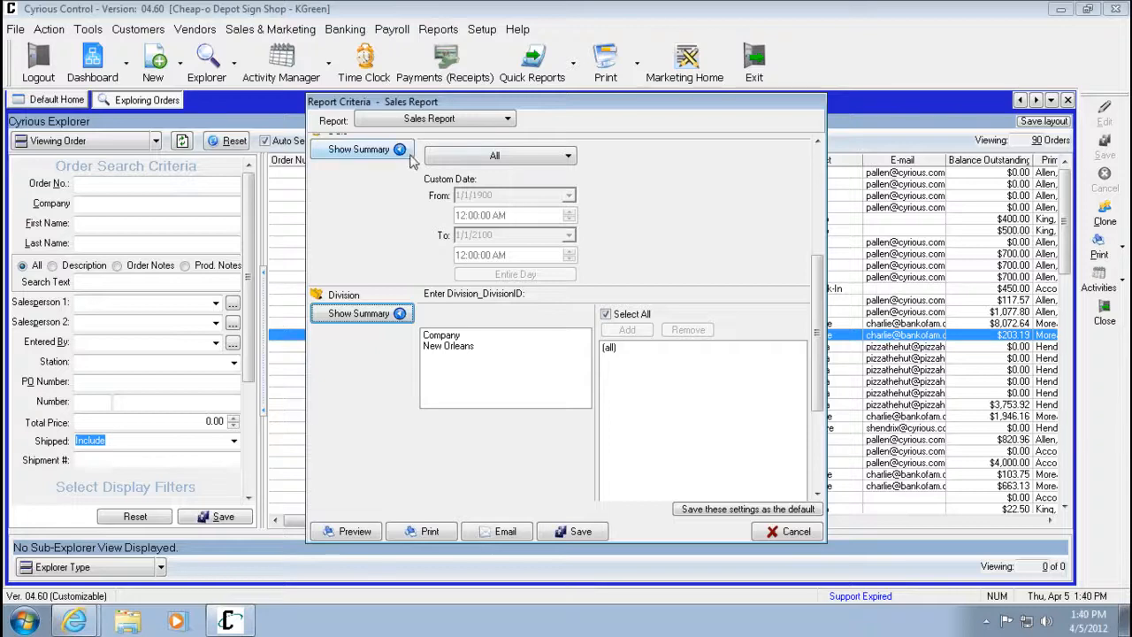
scroll(405, 191, "down", 3)
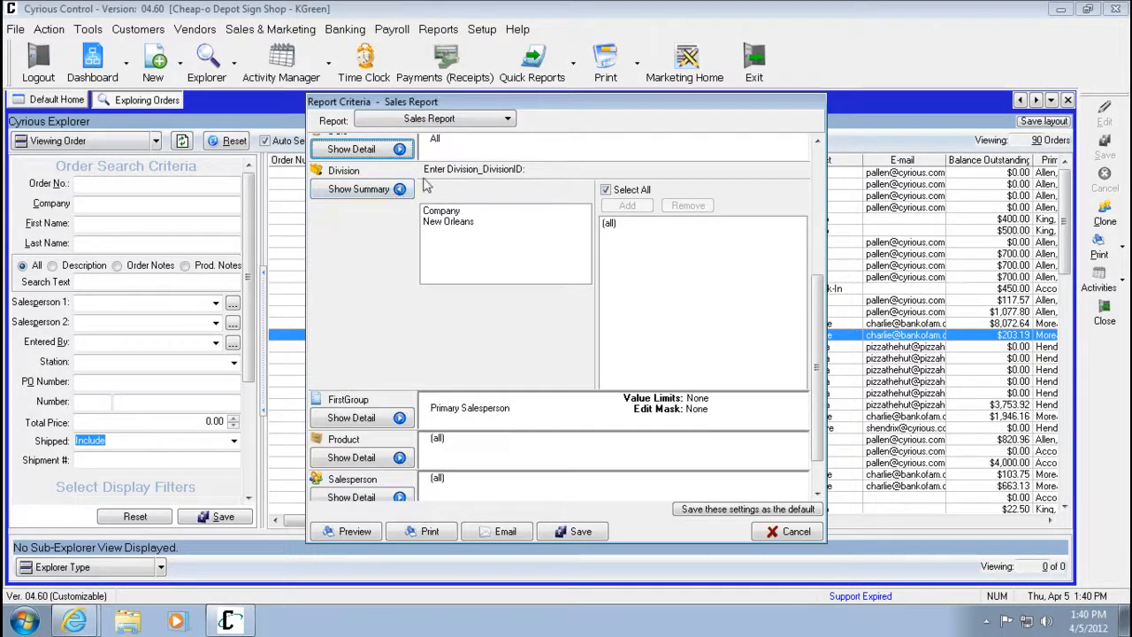
left_click(409, 190)
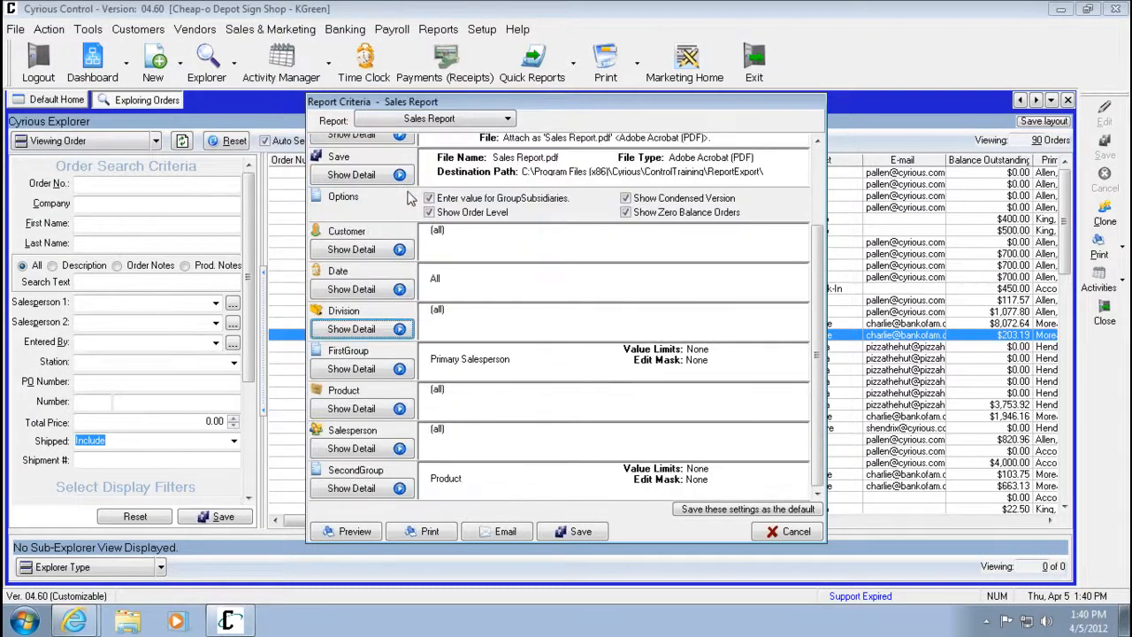
left_click(399, 368)
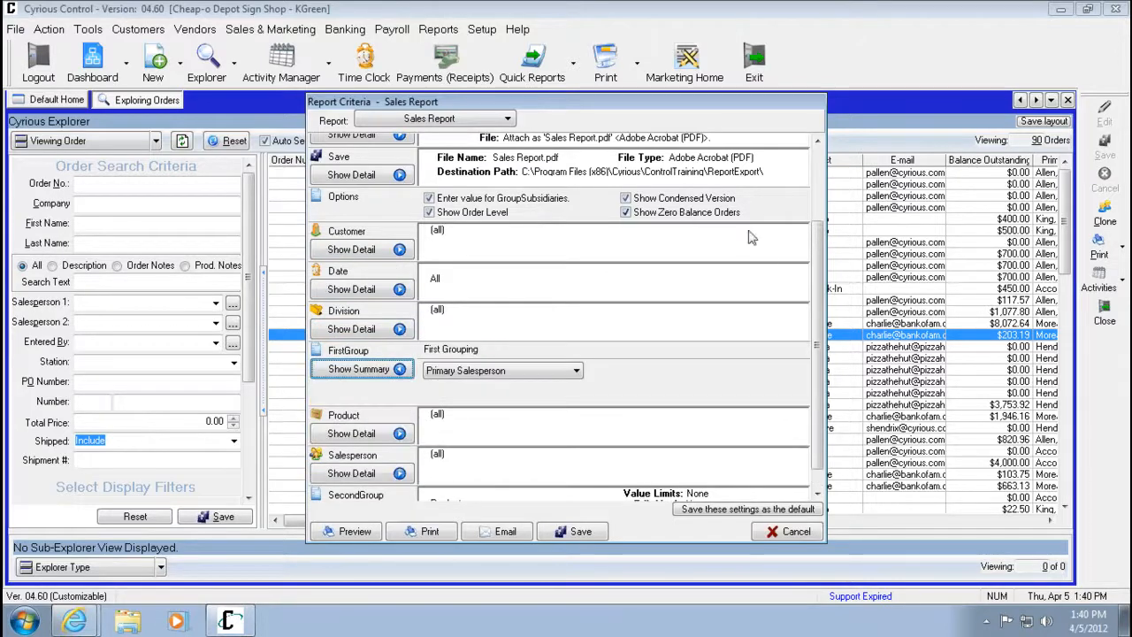
Review the first grouping choices and keep Primary Salesperson as the Sales Report's first grouping.
scroll(816, 263, "down", 1)
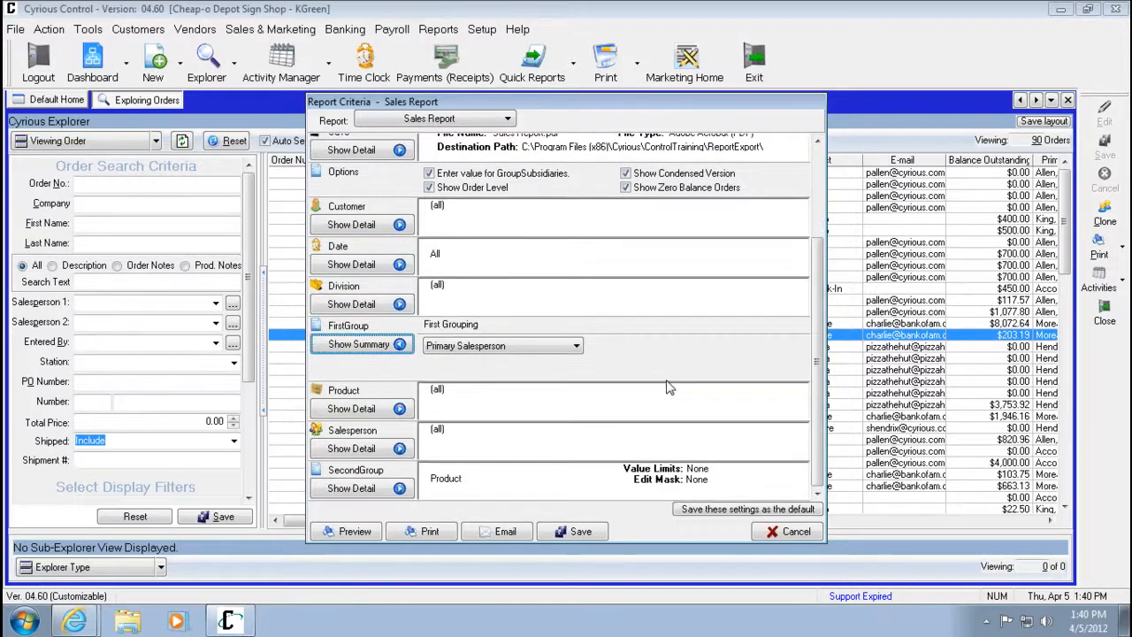
left_click(559, 348)
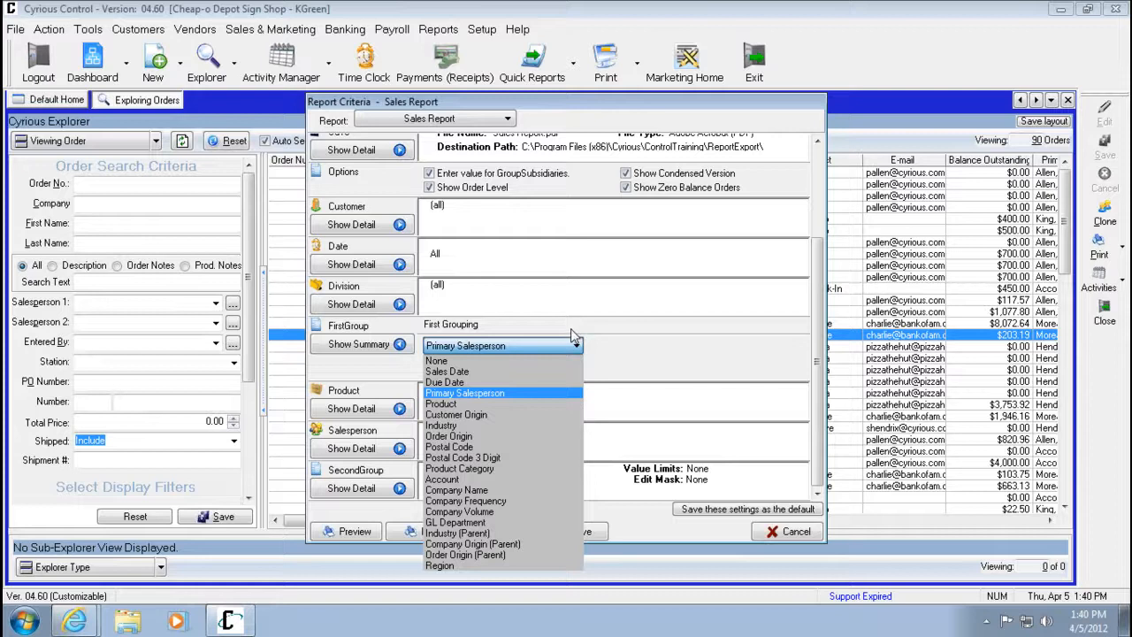
left_click(510, 395)
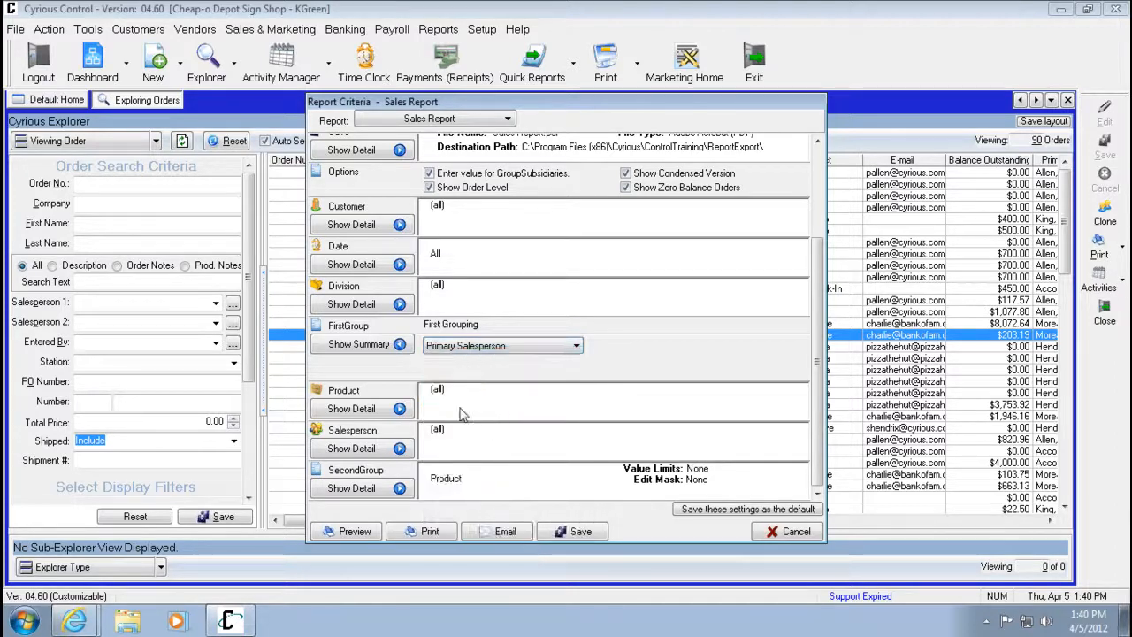
Try limiting the Product criterion to Digital Copies, then restore Select All and collapse the product list.
left_click(397, 408)
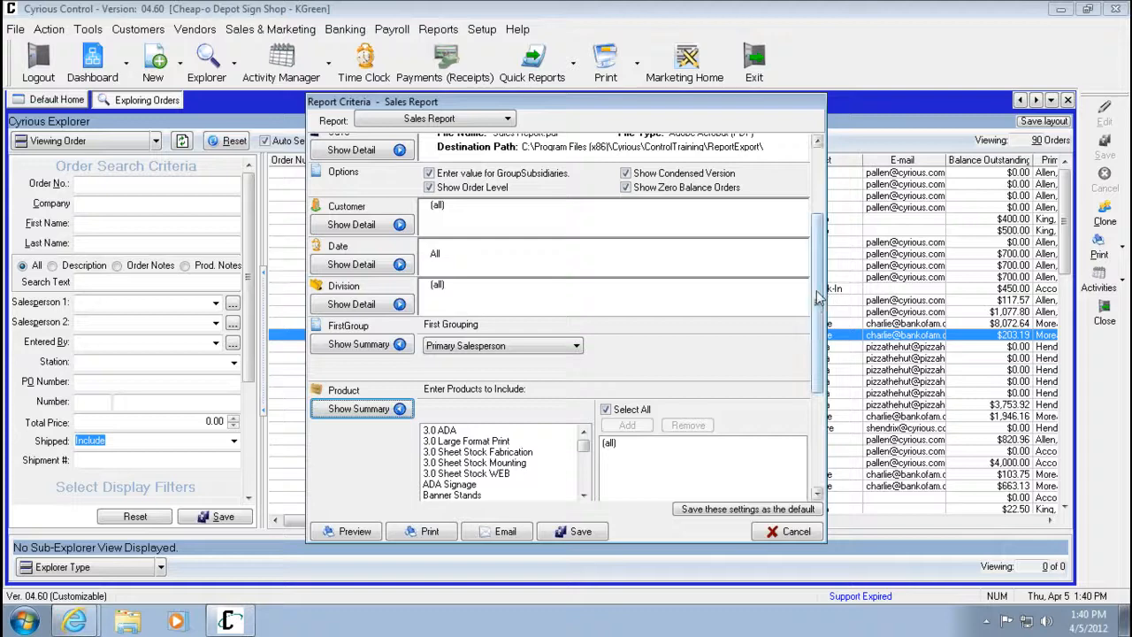
left_click_drag(815, 293, 814, 356)
left_click(584, 366)
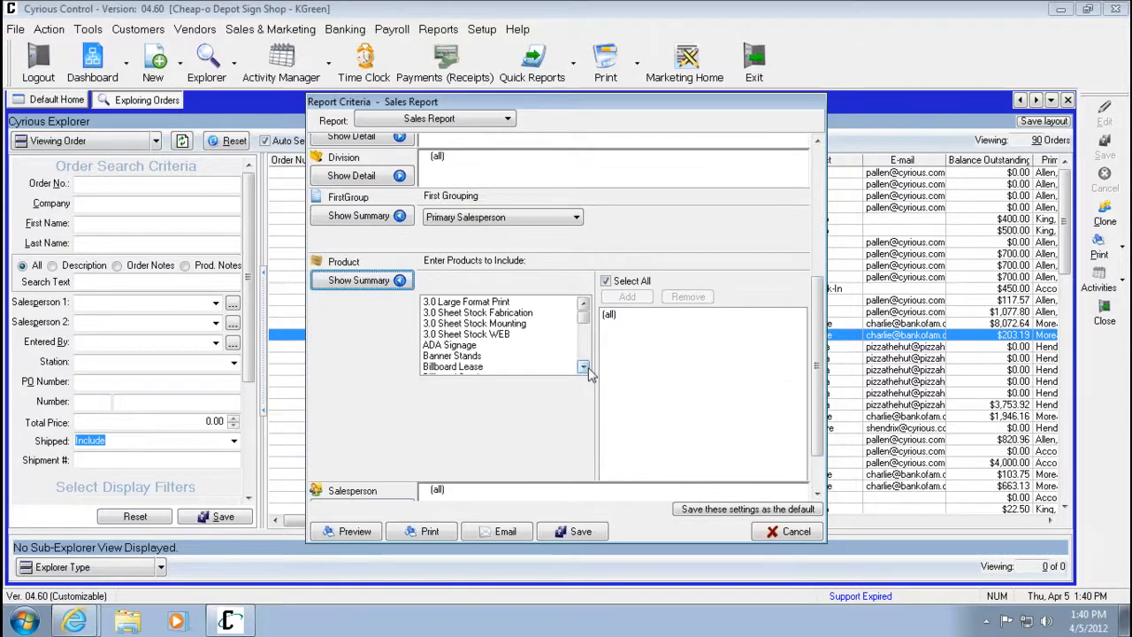
left_click(606, 282)
left_click(607, 283)
left_click_drag(583, 364, 582, 327)
left_click(500, 305)
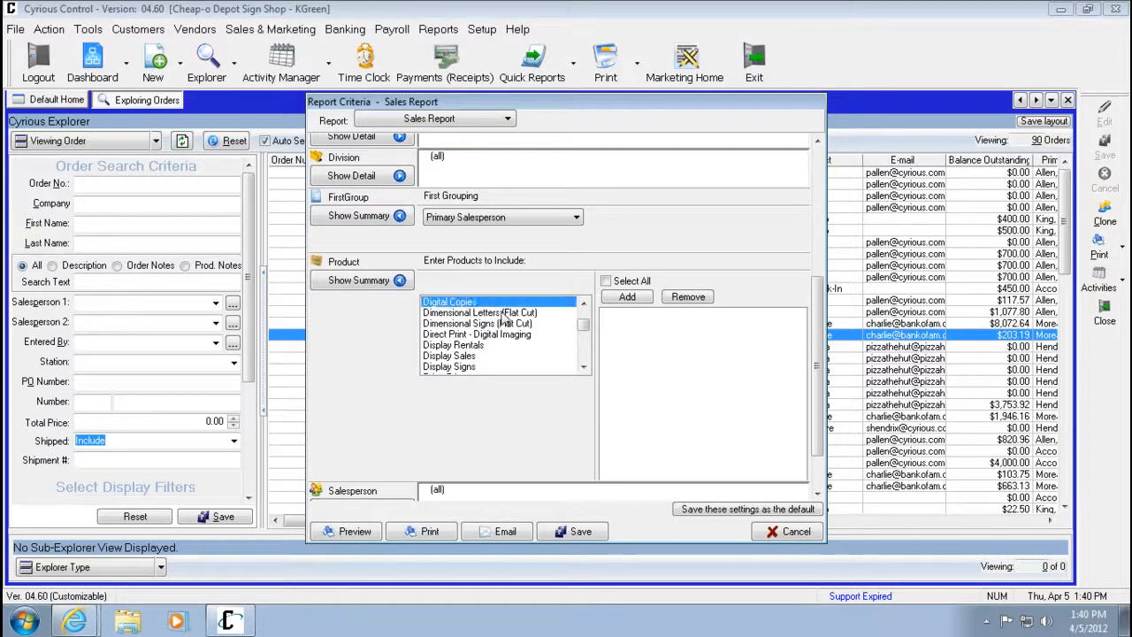
double_click(505, 304)
left_click(632, 280)
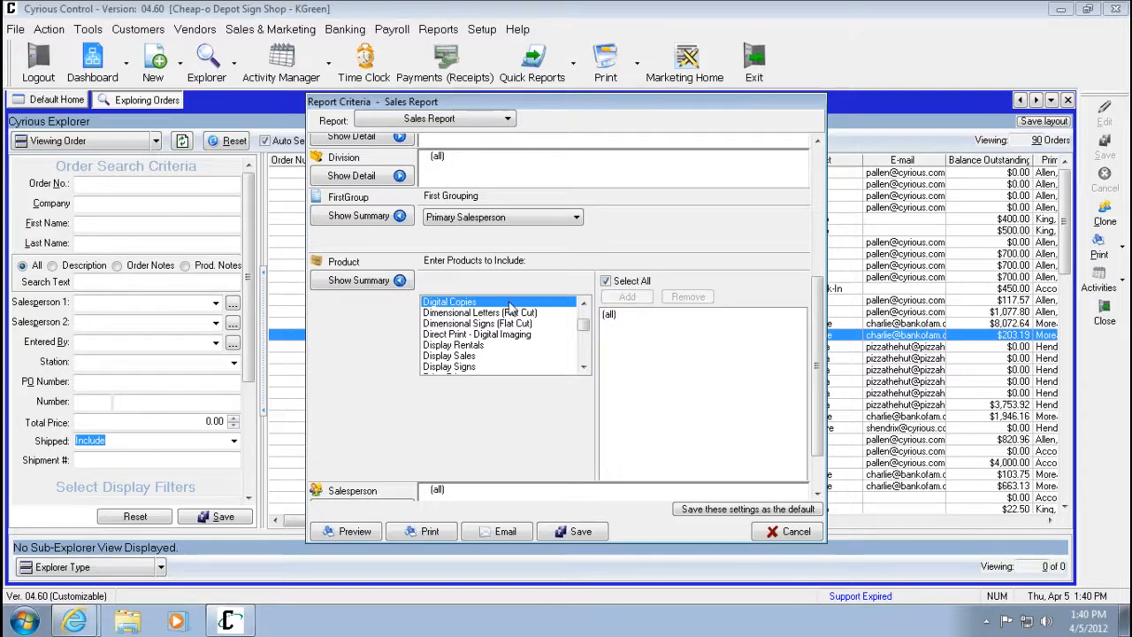
left_click(380, 281)
Restrict the Salesperson criterion to a single salesperson from the list instead of all salespeople.
left_click(359, 449)
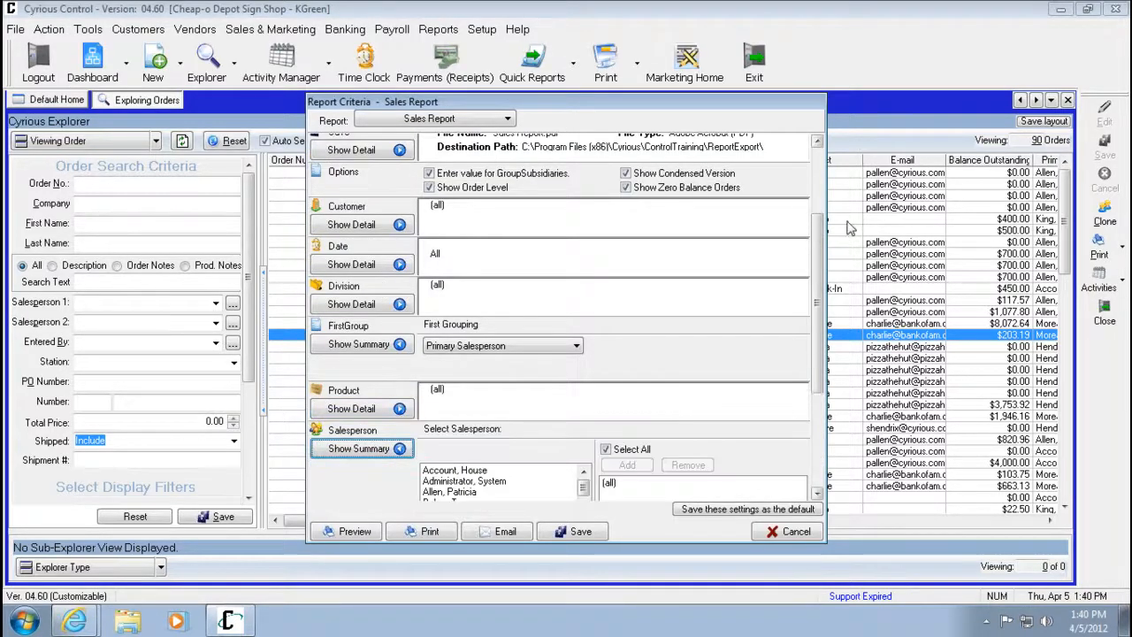
left_click_drag(820, 270, 818, 364)
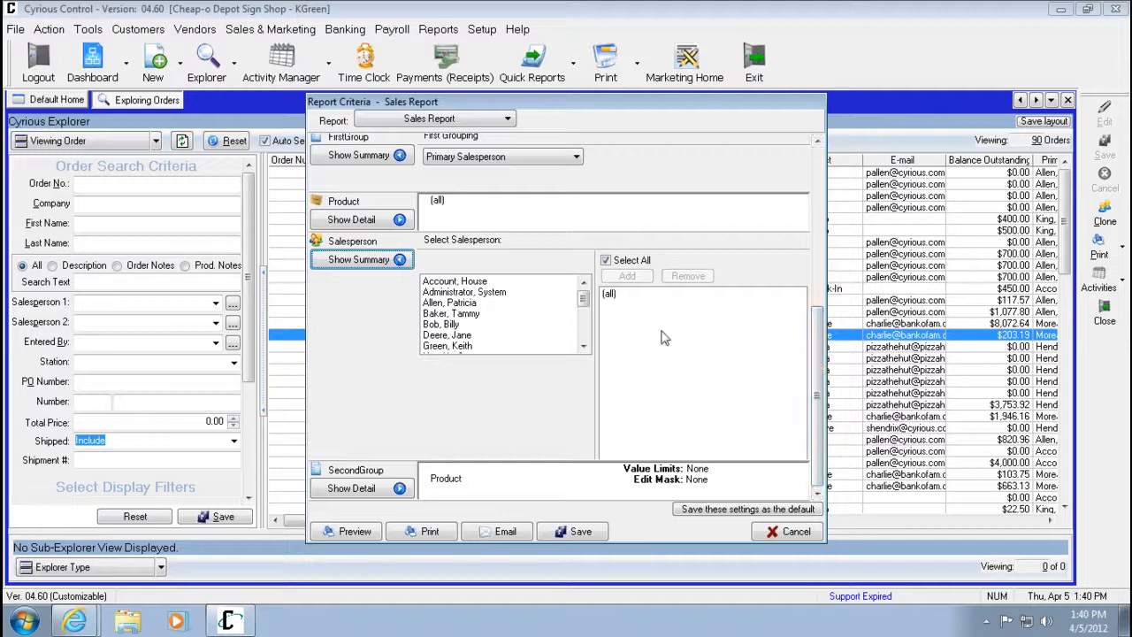
left_click(609, 261)
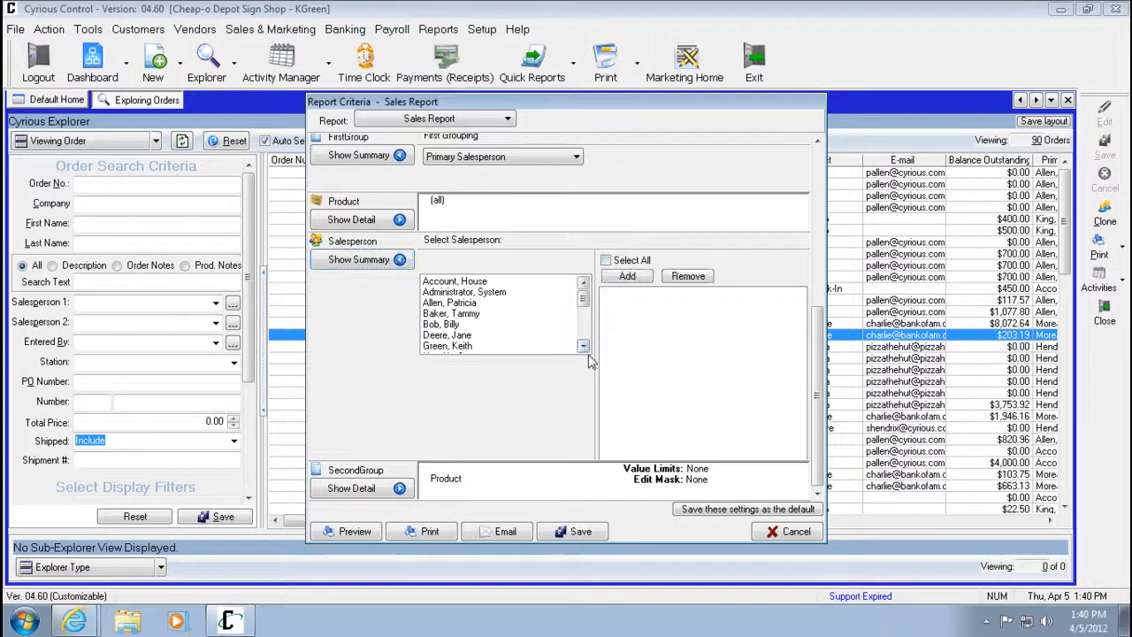
left_click(583, 346)
left_click(583, 345)
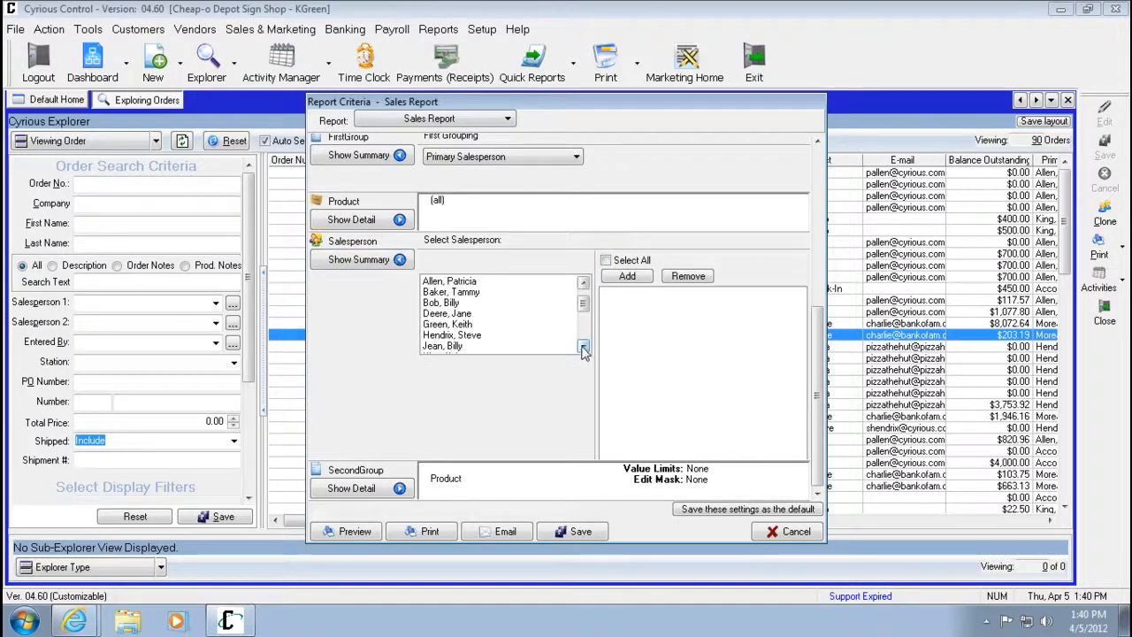
left_click(583, 345)
left_click(583, 346)
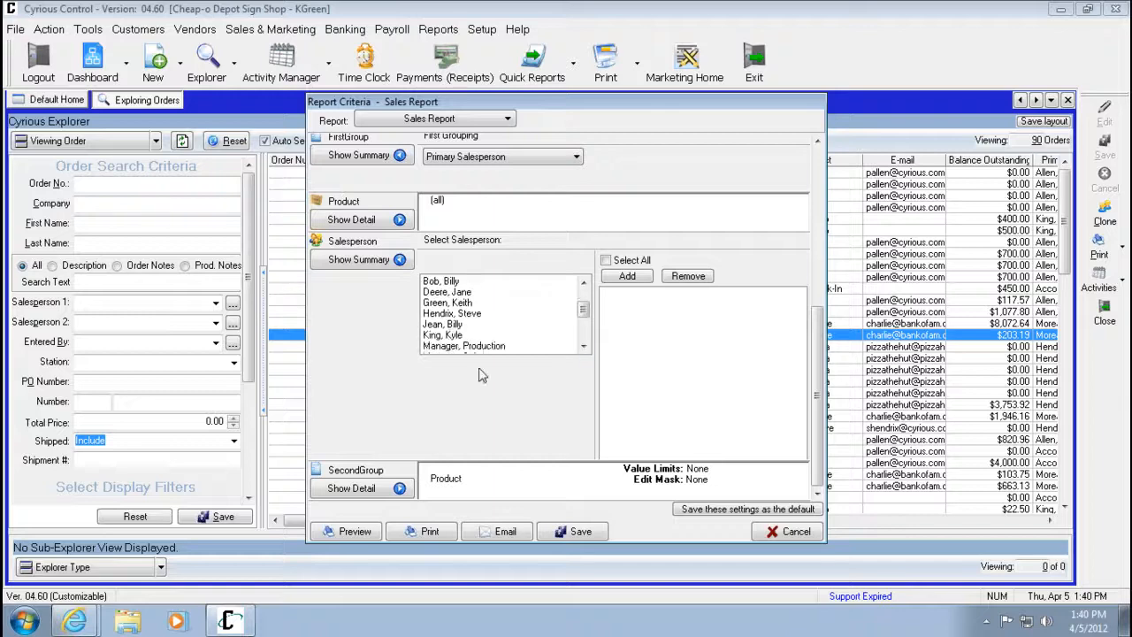
double_click(453, 336)
left_click(382, 260)
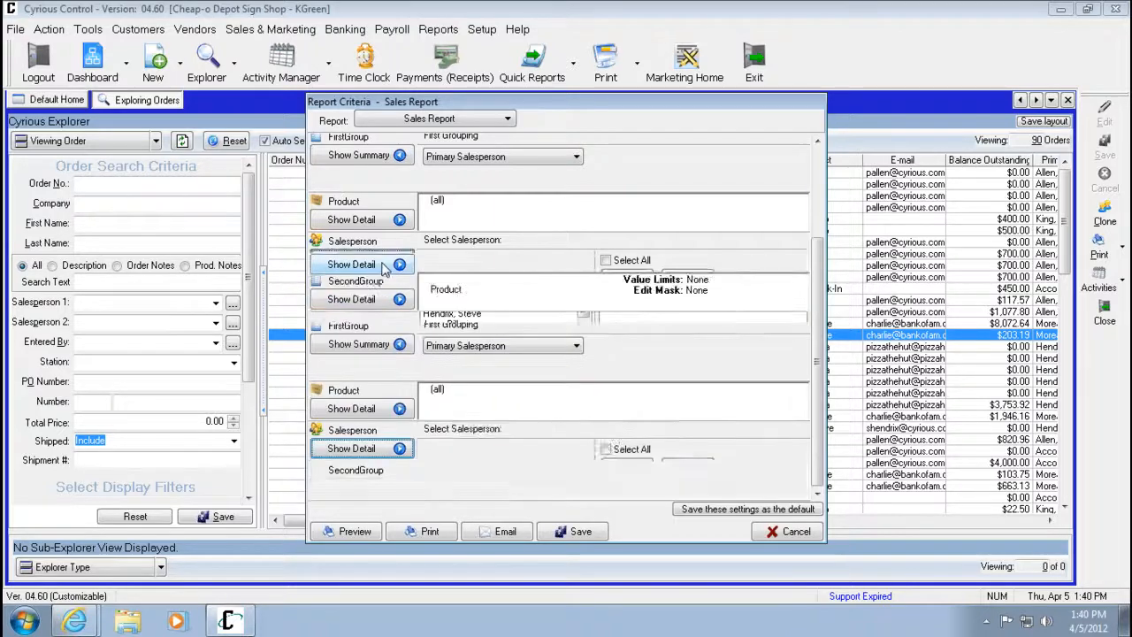
Set the second grouping to Company and preview the Sales Report.
left_click(398, 489)
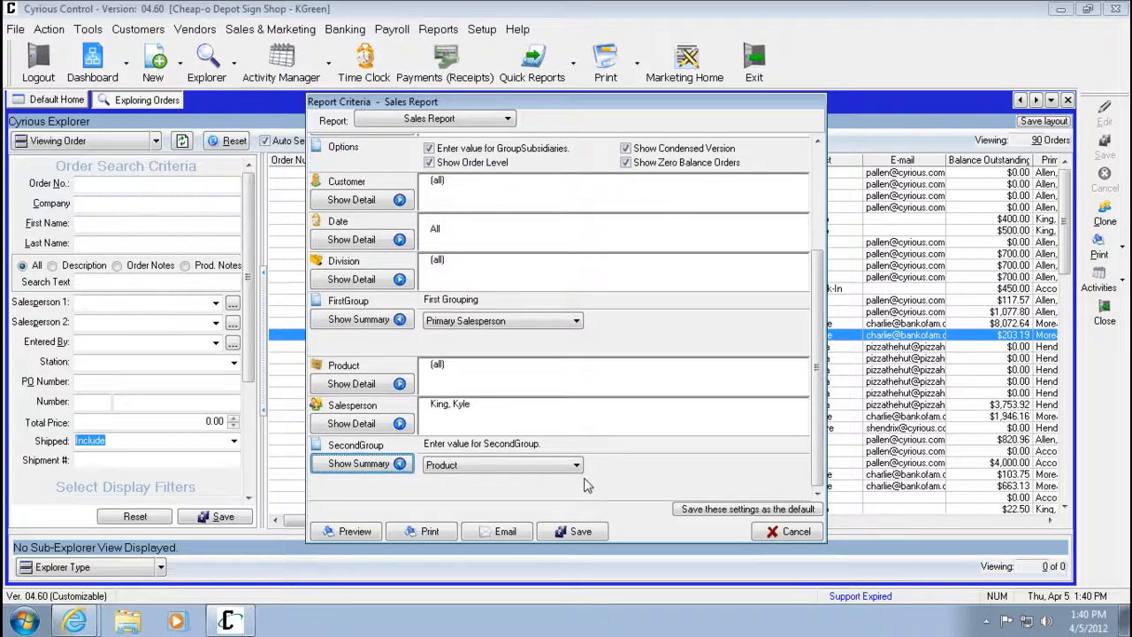
left_click(577, 467)
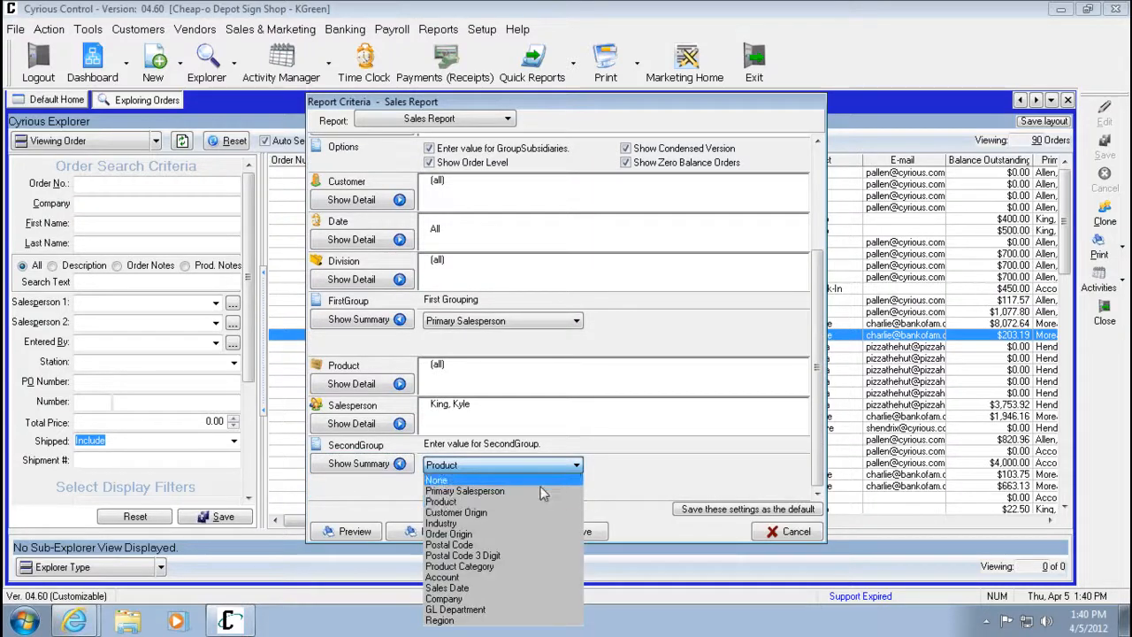
left_click(528, 598)
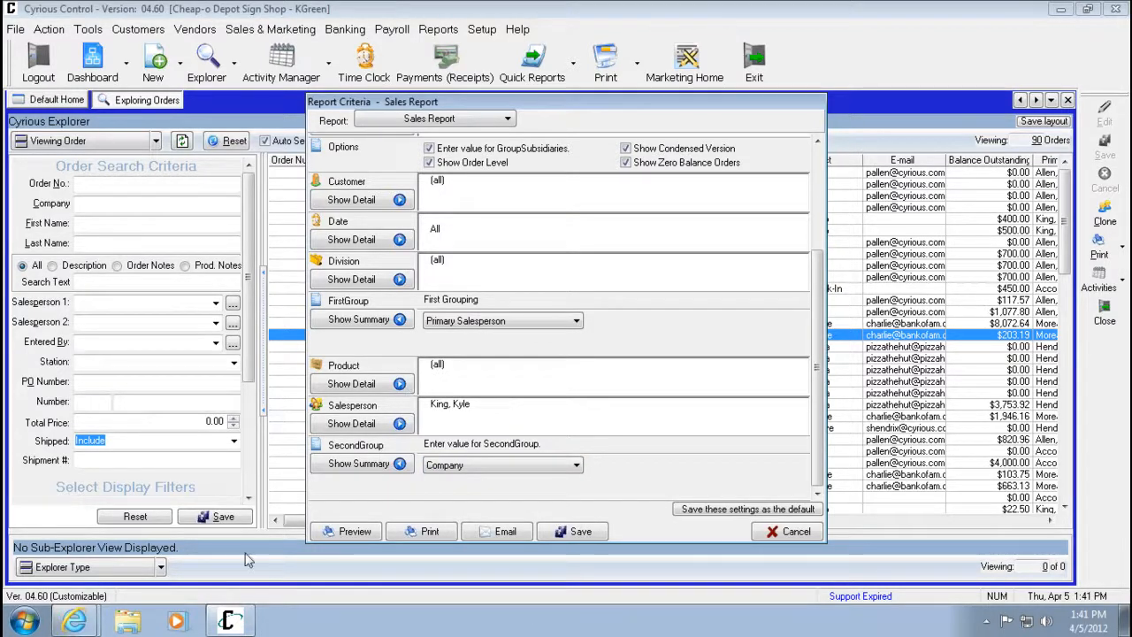
left_click(347, 531)
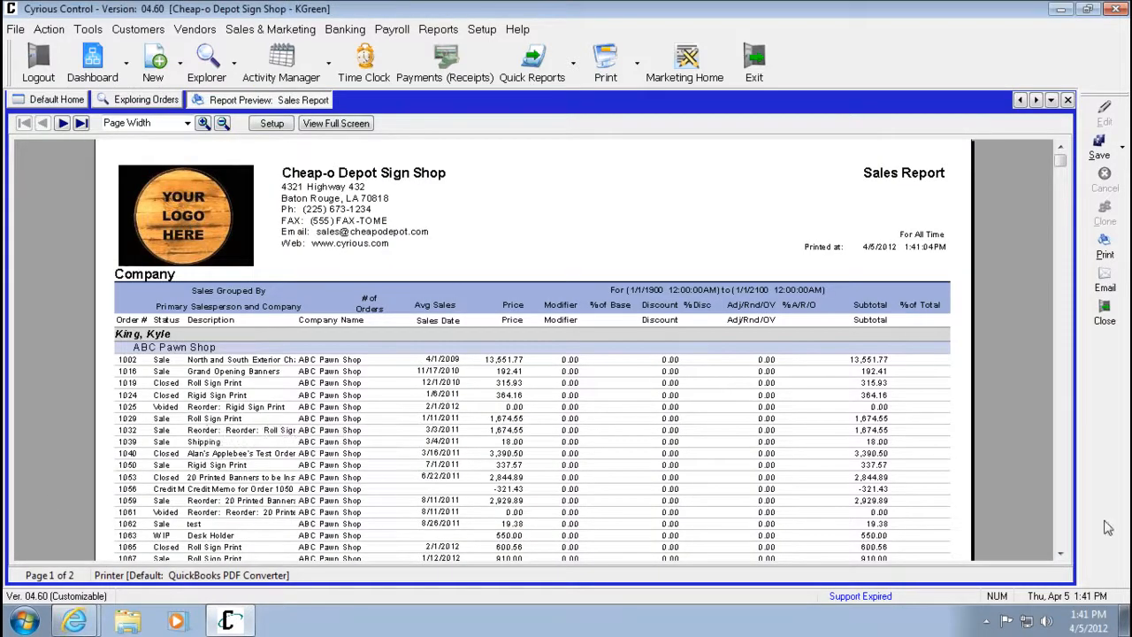
Scroll through the previewed Sales Report and step between its pages.
left_click(1060, 555)
left_click(1063, 555)
left_click(1063, 556)
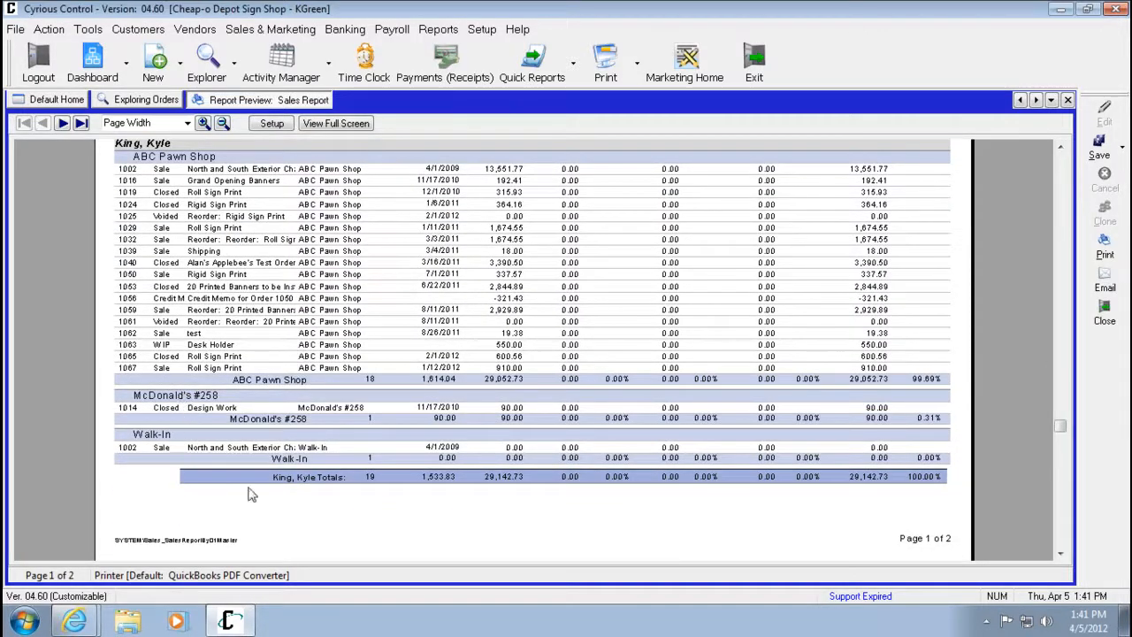
left_click(63, 123)
left_click(42, 123)
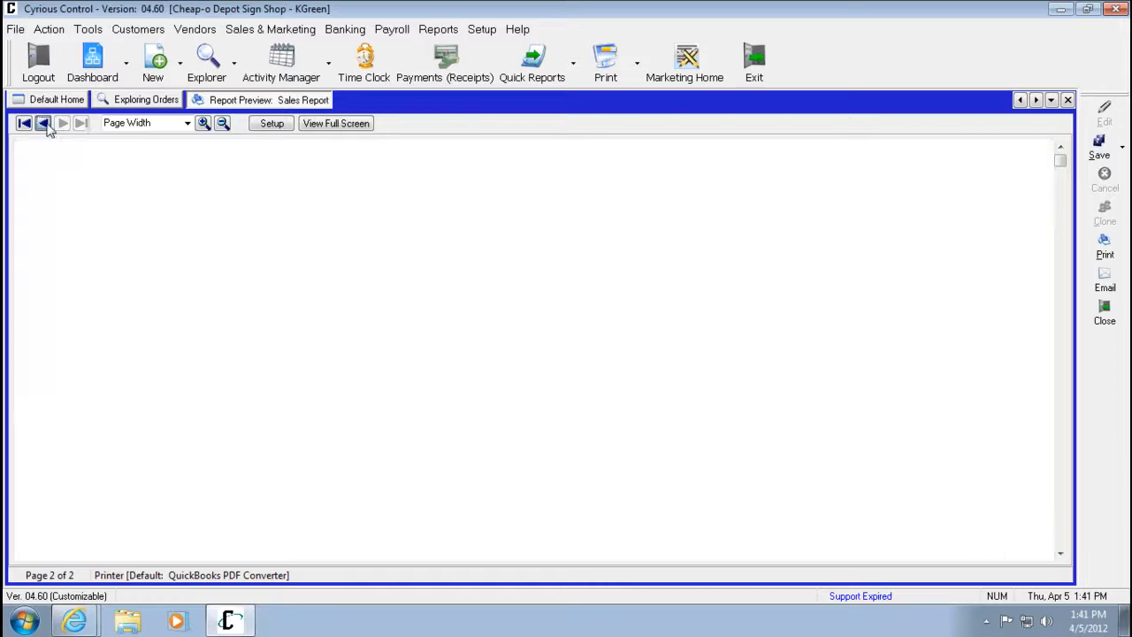
Reopen the report setup, change the second grouping to Product, preview again and move to the second page.
left_click(288, 124)
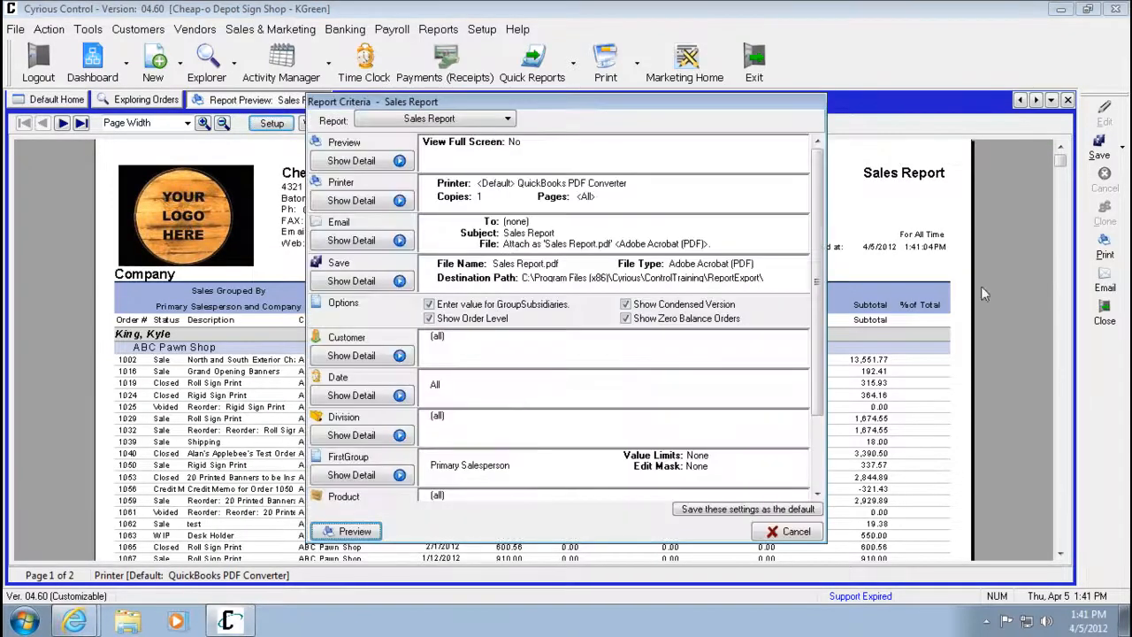
left_click_drag(816, 397, 803, 462)
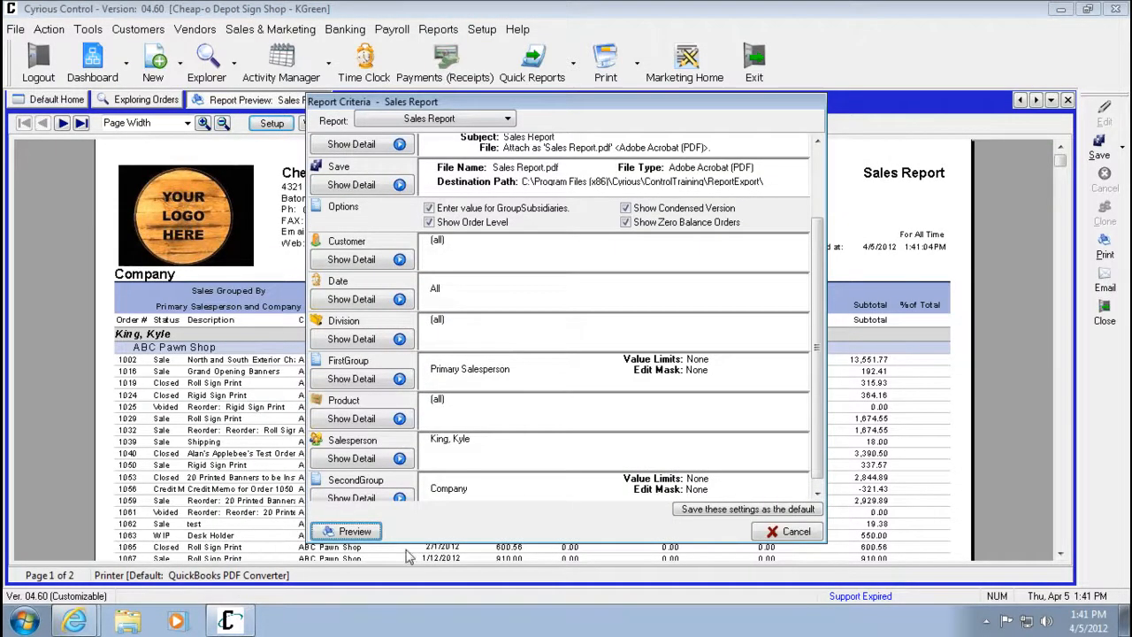
left_click(399, 498)
left_click(518, 493)
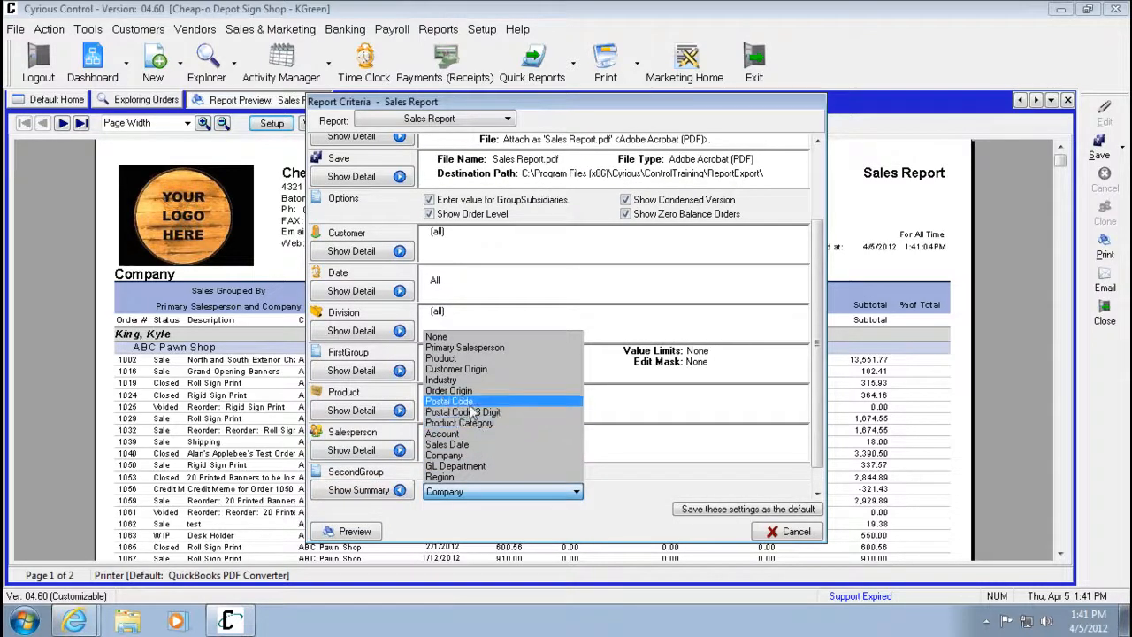
left_click(470, 358)
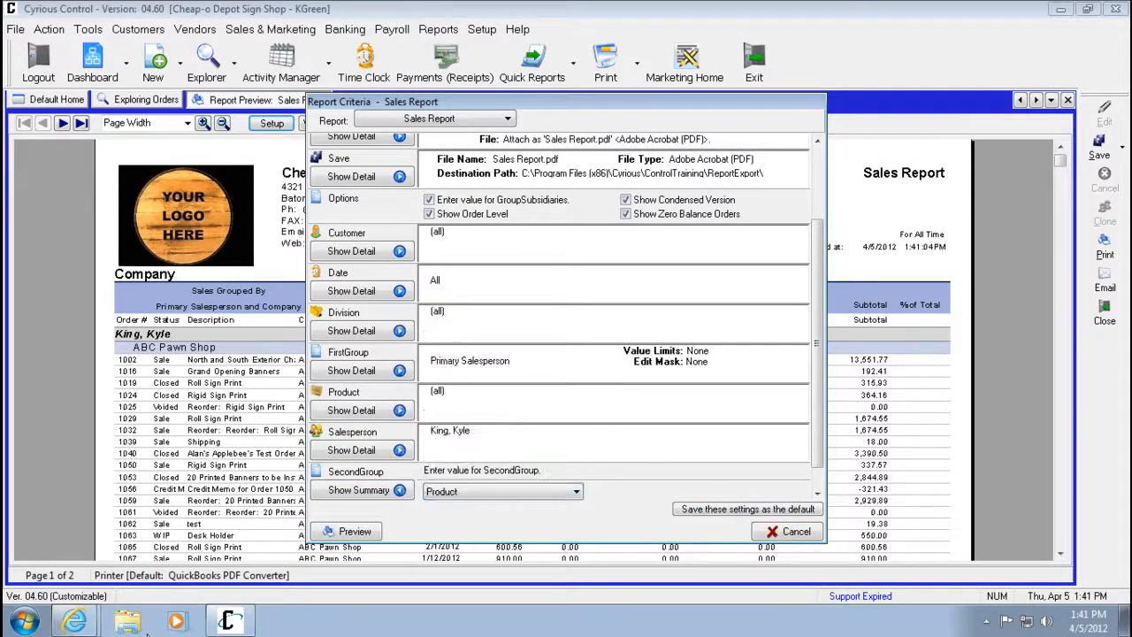
left_click(345, 531)
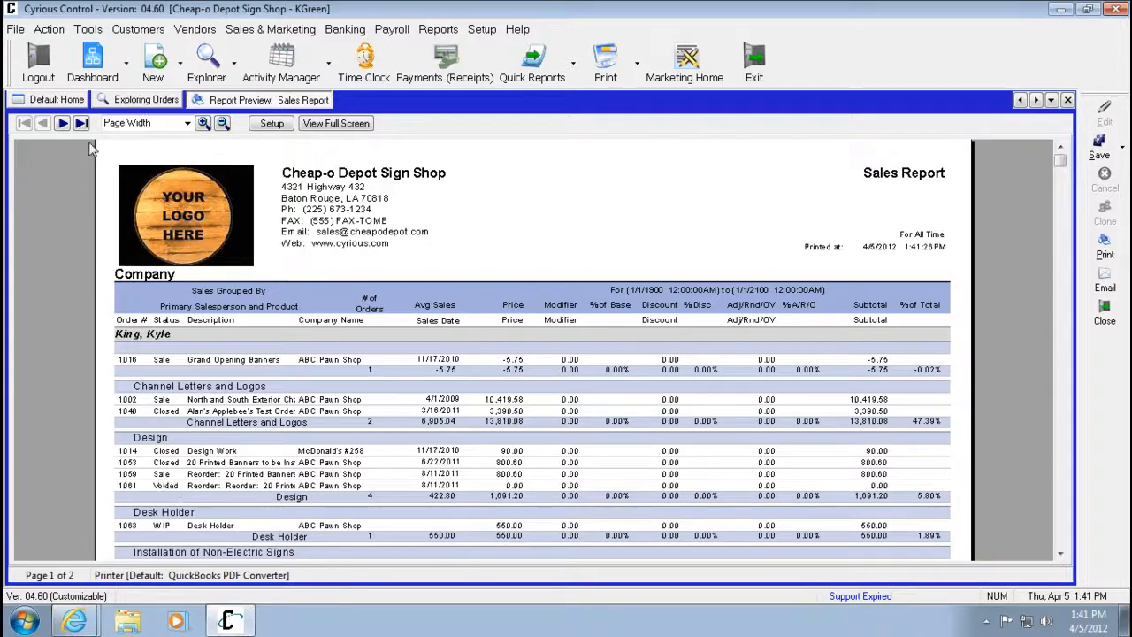
left_click(62, 123)
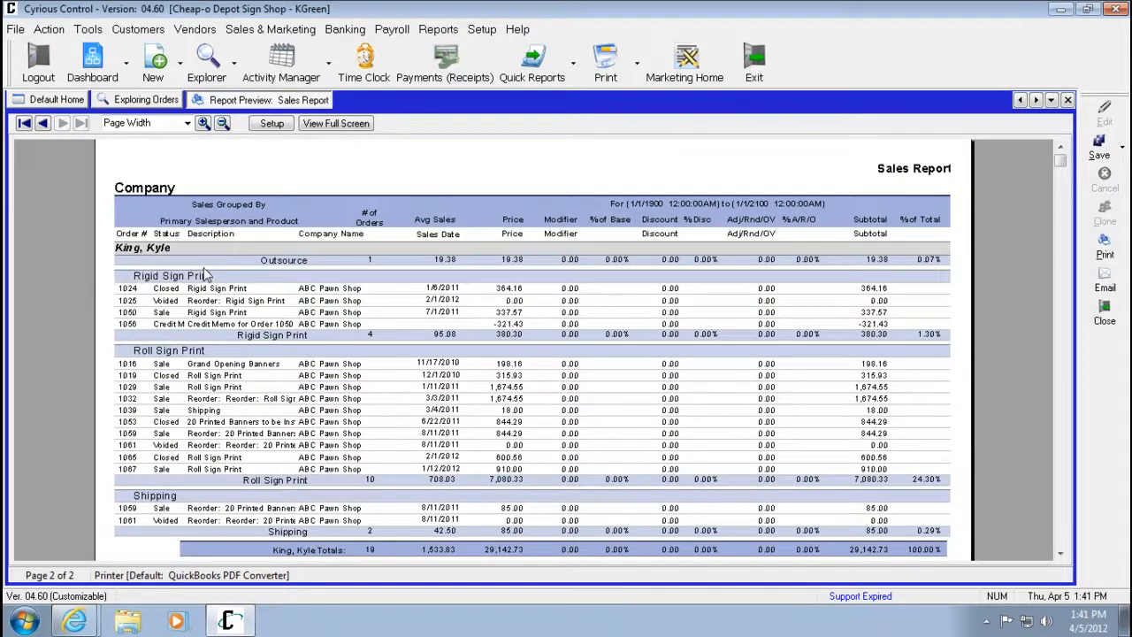